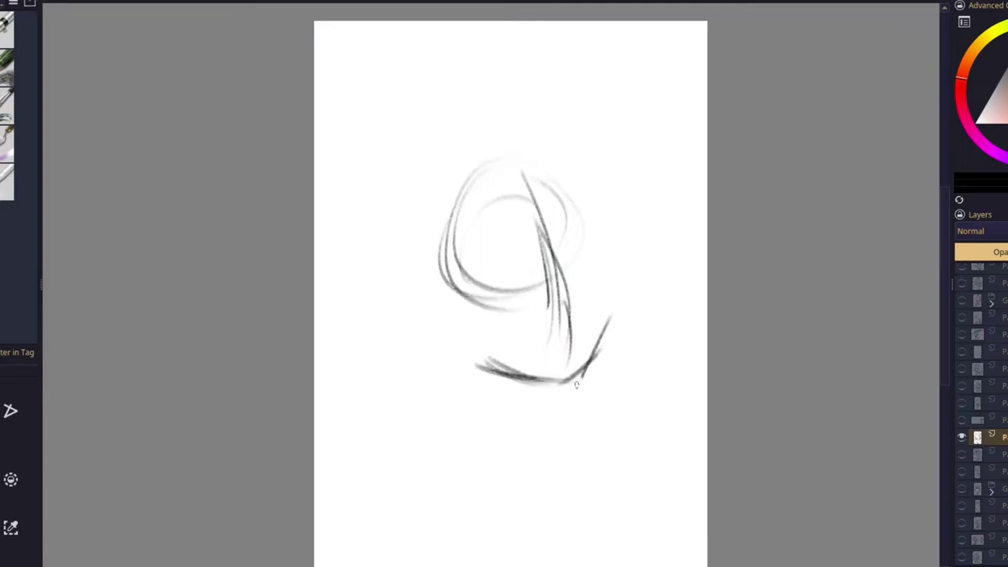
Step: Sketch the round skull with loose overlapping curves and add the left-hand jawline running down to the chin
{"action": "mouse_move", "coordinate": [582, 199]}
{"action": "left_mouse_down"}
{"action": "mouse_move", "coordinate": [441, 189]}
{"action": "mouse_move", "coordinate": [504, 302]}
{"action": "left_mouse_up"}
{"action": "mouse_move", "coordinate": [428, 161]}
{"action": "left_mouse_down"}
{"action": "mouse_move", "coordinate": [423, 308]}
{"action": "mouse_move", "coordinate": [449, 325]}
{"action": "left_mouse_up"}
{"action": "left_click_drag", "start_coordinate": [411, 285], "coordinate": [478, 373]}
{"action": "left_click_drag", "start_coordinate": [436, 321], "coordinate": [489, 367]}
{"action": "left_click_drag", "start_coordinate": [418, 306], "coordinate": [508, 378]}
{"action": "left_click_drag", "start_coordinate": [406, 283], "coordinate": [476, 373]}
{"action": "left_click_drag", "start_coordinate": [382, 227], "coordinate": [421, 318]}
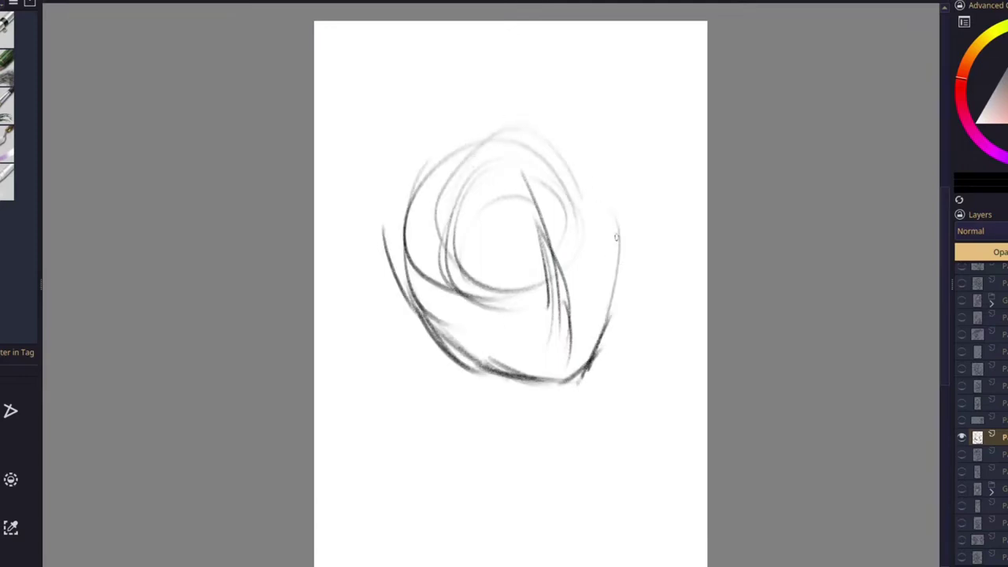
Step: Close the head outline around the crown and far cheek with darker strokes, and extend the facial centre line
{"action": "left_click_drag", "start_coordinate": [599, 338], "coordinate": [612, 260]}
{"action": "mouse_move", "coordinate": [603, 336]}
{"action": "left_mouse_down"}
{"action": "mouse_move", "coordinate": [611, 290]}
{"action": "mouse_move", "coordinate": [596, 174]}
{"action": "mouse_move", "coordinate": [526, 121]}
{"action": "mouse_move", "coordinate": [489, 119]}
{"action": "left_mouse_up"}
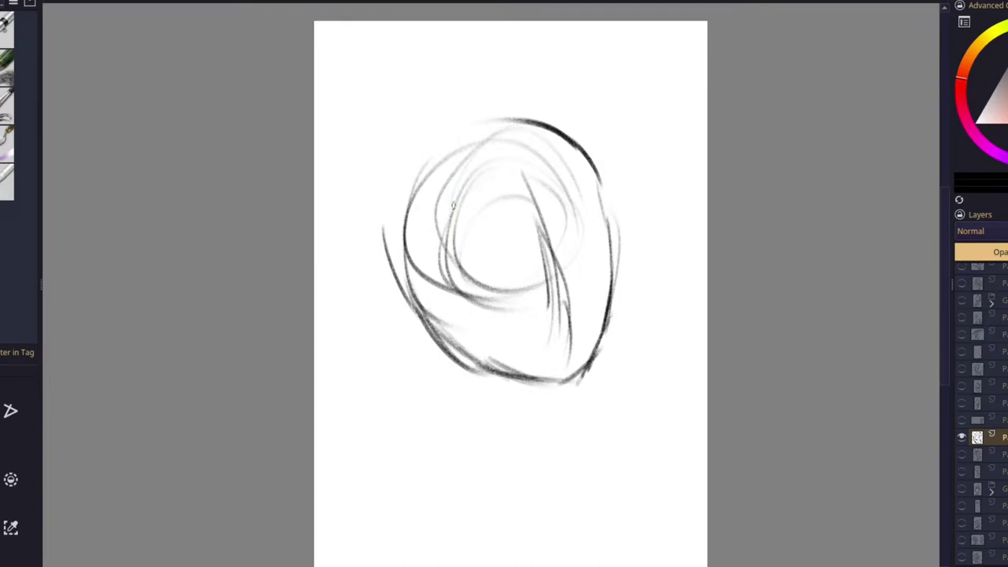
{"action": "left_click_drag", "start_coordinate": [511, 140], "coordinate": [555, 266]}
{"action": "left_click_drag", "start_coordinate": [423, 140], "coordinate": [392, 292]}
{"action": "mouse_move", "coordinate": [386, 236]}
{"action": "left_mouse_down"}
{"action": "mouse_move", "coordinate": [590, 147]}
{"action": "mouse_move", "coordinate": [606, 197]}
{"action": "mouse_move", "coordinate": [603, 299]}
{"action": "mouse_move", "coordinate": [579, 397]}
{"action": "left_mouse_up"}
{"action": "mouse_move", "coordinate": [608, 297]}
{"action": "left_mouse_down"}
{"action": "mouse_move", "coordinate": [587, 372]}
{"action": "mouse_move", "coordinate": [551, 386]}
{"action": "mouse_move", "coordinate": [452, 368]}
{"action": "left_mouse_up"}
Step: Sketch the neck below the jaw with its outer contours and inner muscle lines
{"action": "mouse_move", "coordinate": [540, 393]}
{"action": "left_mouse_down"}
{"action": "mouse_move", "coordinate": [520, 470]}
{"action": "mouse_move", "coordinate": [568, 463]}
{"action": "left_mouse_up"}
{"action": "key", "text": "ctrl+z"}
{"action": "key", "text": "ctrl+z"}
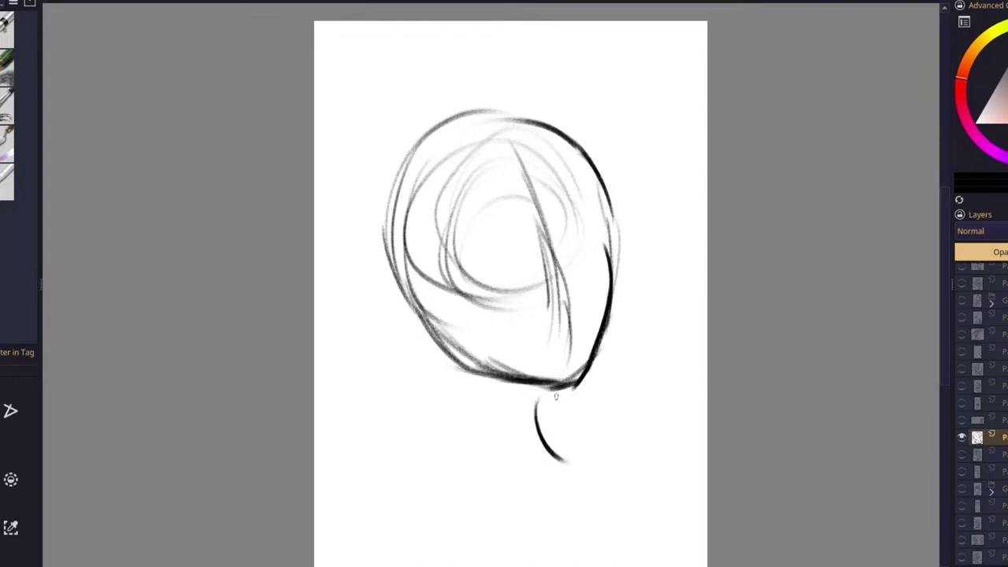
{"action": "left_click_drag", "start_coordinate": [425, 334], "coordinate": [442, 476]}
{"action": "key", "text": "ctrl+z"}
{"action": "left_click_drag", "start_coordinate": [446, 359], "coordinate": [470, 468]}
{"action": "left_click_drag", "start_coordinate": [547, 391], "coordinate": [609, 463]}
{"action": "left_click_drag", "start_coordinate": [442, 346], "coordinate": [431, 482]}
{"action": "left_click_drag", "start_coordinate": [447, 433], "coordinate": [411, 478]}
{"action": "left_click_drag", "start_coordinate": [461, 374], "coordinate": [495, 476]}
{"action": "left_click_drag", "start_coordinate": [543, 389], "coordinate": [551, 498]}
{"action": "mouse_move", "coordinate": [411, 486]}
{"action": "left_mouse_down"}
{"action": "mouse_move", "coordinate": [515, 460]}
{"action": "mouse_move", "coordinate": [586, 522]}
{"action": "left_mouse_up"}
{"action": "key", "text": "ctrl+z"}
Step: Rough in the left-hand shoulder as an oval, with light collarbone guide lines across the base of the neck
{"action": "left_click_drag", "start_coordinate": [513, 410], "coordinate": [500, 340]}
{"action": "mouse_move", "coordinate": [420, 400]}
{"action": "left_mouse_down"}
{"action": "mouse_move", "coordinate": [392, 454]}
{"action": "mouse_move", "coordinate": [383, 394]}
{"action": "left_mouse_up"}
{"action": "mouse_move", "coordinate": [319, 457]}
{"action": "left_mouse_down"}
{"action": "mouse_move", "coordinate": [302, 419]}
{"action": "mouse_move", "coordinate": [398, 389]}
{"action": "left_mouse_up"}
{"action": "left_click_drag", "start_coordinate": [320, 374], "coordinate": [510, 431]}
{"action": "left_click_drag", "start_coordinate": [416, 407], "coordinate": [538, 446]}
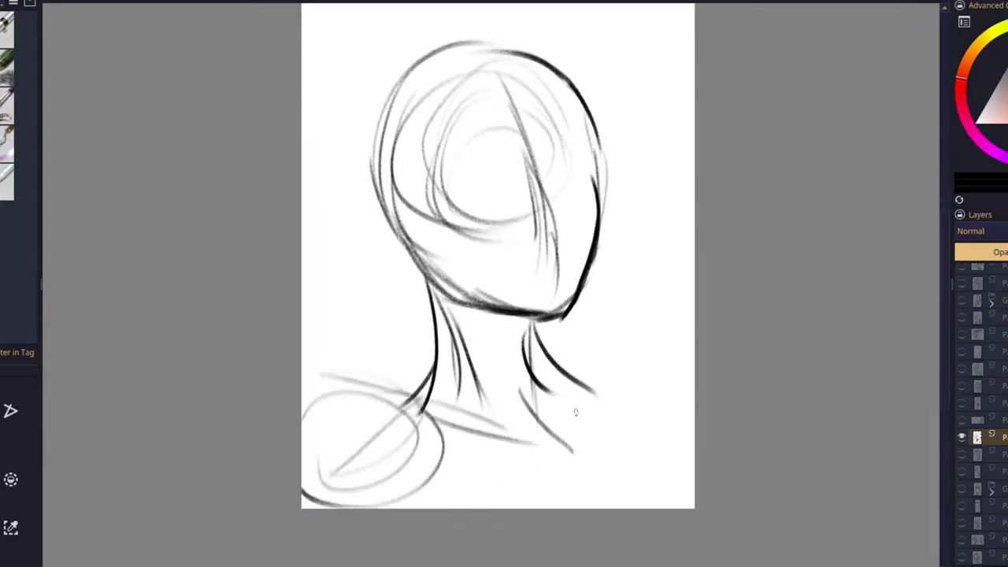
Step: Sketch the right-hand shoulder sloping down from the neck to the canvas edge with a small rounded joint
{"action": "left_click_drag", "start_coordinate": [560, 388], "coordinate": [634, 435]}
{"action": "left_click_drag", "start_coordinate": [615, 427], "coordinate": [653, 488]}
{"action": "left_click_drag", "start_coordinate": [660, 444], "coordinate": [694, 497]}
{"action": "left_click_drag", "start_coordinate": [632, 426], "coordinate": [695, 471]}
Step: Reinforce the back of the neck and the top of the left-hand shoulder with heavy dark strokes
{"action": "mouse_move", "coordinate": [397, 406]}
{"action": "left_mouse_down"}
{"action": "mouse_move", "coordinate": [314, 495]}
{"action": "mouse_move", "coordinate": [417, 414]}
{"action": "left_mouse_up"}
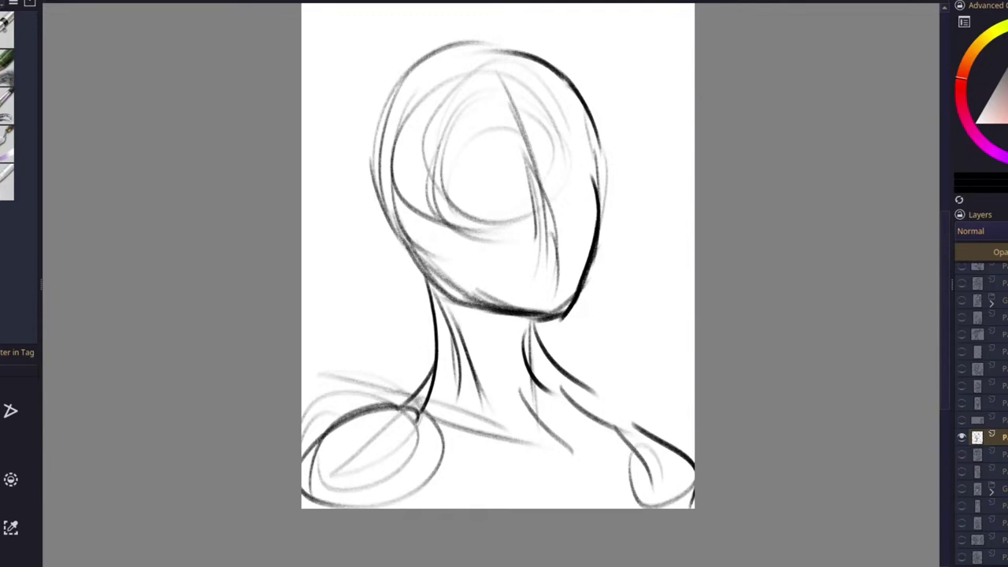
{"action": "mouse_move", "coordinate": [406, 256]}
{"action": "left_mouse_down"}
{"action": "mouse_move", "coordinate": [419, 358]}
{"action": "mouse_move", "coordinate": [426, 334]}
{"action": "mouse_move", "coordinate": [402, 417]}
{"action": "left_mouse_up"}
{"action": "mouse_move", "coordinate": [345, 397]}
{"action": "left_mouse_down"}
{"action": "mouse_move", "coordinate": [463, 440]}
{"action": "mouse_move", "coordinate": [307, 441]}
{"action": "mouse_move", "coordinate": [306, 463]}
{"action": "left_mouse_up"}
Step: Draw the left-hand eye with a solid dark iris and upper lash line, and rough in its eyebrow
{"action": "mouse_move", "coordinate": [464, 185]}
{"action": "left_mouse_down"}
{"action": "mouse_move", "coordinate": [547, 157]}
{"action": "mouse_move", "coordinate": [449, 200]}
{"action": "left_mouse_up"}
{"action": "mouse_move", "coordinate": [496, 165]}
{"action": "left_mouse_down"}
{"action": "mouse_move", "coordinate": [480, 192]}
{"action": "mouse_move", "coordinate": [504, 175]}
{"action": "mouse_move", "coordinate": [504, 164]}
{"action": "mouse_move", "coordinate": [466, 196]}
{"action": "mouse_move", "coordinate": [493, 187]}
{"action": "left_mouse_up"}
{"action": "left_click_drag", "start_coordinate": [495, 165], "coordinate": [510, 170]}
{"action": "mouse_move", "coordinate": [479, 178]}
{"action": "left_mouse_down"}
{"action": "mouse_move", "coordinate": [471, 197]}
{"action": "mouse_move", "coordinate": [516, 178]}
{"action": "left_mouse_up"}
{"action": "mouse_move", "coordinate": [490, 162]}
{"action": "left_mouse_down"}
{"action": "mouse_move", "coordinate": [466, 189]}
{"action": "mouse_move", "coordinate": [497, 139]}
{"action": "left_mouse_up"}
{"action": "mouse_move", "coordinate": [454, 172]}
{"action": "left_mouse_down"}
{"action": "mouse_move", "coordinate": [485, 143]}
{"action": "mouse_move", "coordinate": [469, 195]}
{"action": "mouse_move", "coordinate": [510, 162]}
{"action": "mouse_move", "coordinate": [488, 158]}
{"action": "left_mouse_up"}
Step: Erase a highlight ring into the iris and thicken the eyebrow above the eye
{"action": "key", "text": "e"}
{"action": "mouse_move", "coordinate": [485, 189]}
{"action": "left_mouse_down"}
{"action": "mouse_move", "coordinate": [481, 197]}
{"action": "mouse_move", "coordinate": [495, 189]}
{"action": "mouse_move", "coordinate": [483, 186]}
{"action": "left_mouse_up"}
{"action": "key", "text": "e"}
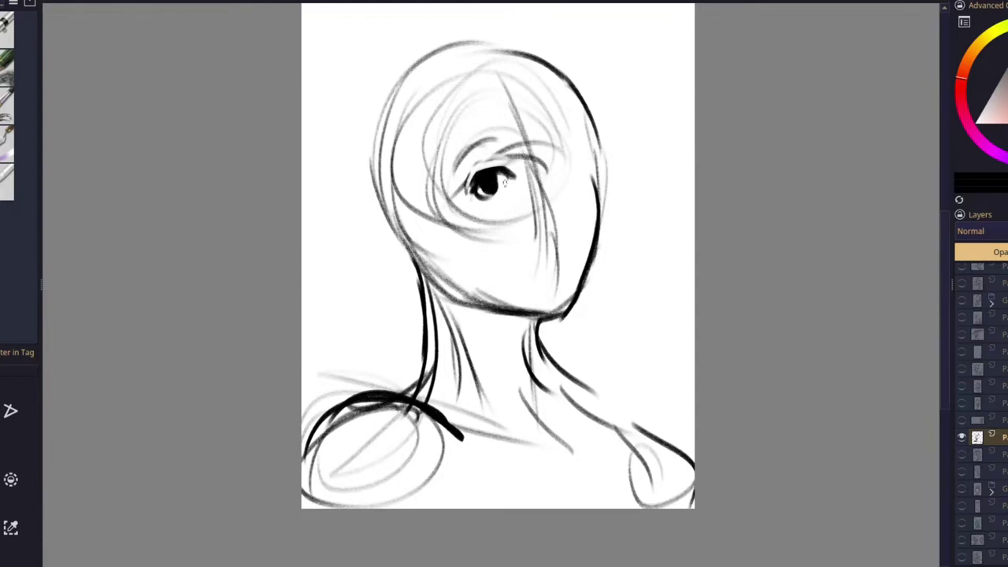
{"action": "left_click_drag", "start_coordinate": [469, 155], "coordinate": [494, 144]}
{"action": "mouse_move", "coordinate": [475, 150]}
{"action": "left_mouse_down"}
{"action": "mouse_move", "coordinate": [491, 142]}
{"action": "mouse_move", "coordinate": [456, 169]}
{"action": "mouse_move", "coordinate": [493, 179]}
{"action": "left_mouse_up"}
{"action": "key", "text": "e"}
Step: Sketch the nose in three-quarter view with short strokes for the bridge, tip and nostril
{"action": "mouse_move", "coordinate": [495, 182]}
{"action": "left_mouse_down"}
{"action": "mouse_move", "coordinate": [485, 193]}
{"action": "mouse_move", "coordinate": [488, 180]}
{"action": "mouse_move", "coordinate": [493, 199]}
{"action": "mouse_move", "coordinate": [496, 175]}
{"action": "mouse_move", "coordinate": [563, 200]}
{"action": "mouse_move", "coordinate": [562, 235]}
{"action": "left_mouse_up"}
{"action": "key", "text": "ctrl+z"}
{"action": "left_click_drag", "start_coordinate": [552, 182], "coordinate": [564, 205]}
{"action": "mouse_move", "coordinate": [557, 192]}
{"action": "left_mouse_down"}
{"action": "mouse_move", "coordinate": [569, 207]}
{"action": "mouse_move", "coordinate": [550, 230]}
{"action": "mouse_move", "coordinate": [567, 233]}
{"action": "mouse_move", "coordinate": [563, 254]}
{"action": "mouse_move", "coordinate": [562, 214]}
{"action": "left_mouse_up"}
{"action": "left_click_drag", "start_coordinate": [549, 173], "coordinate": [551, 136]}
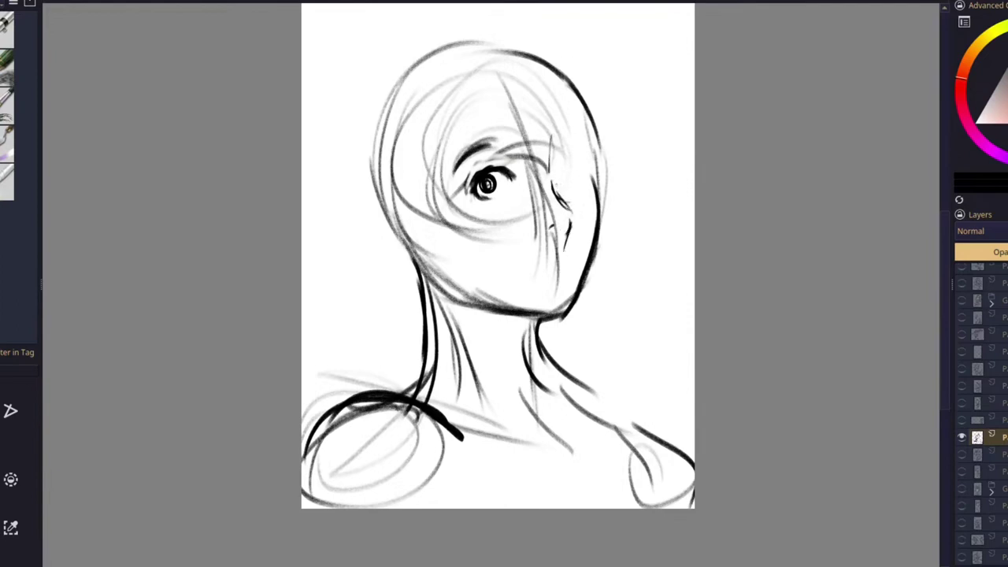
Step: Draw the mouth below the nose with thin upper and lower lip lines and a small shadow mark
{"action": "left_click_drag", "start_coordinate": [557, 264], "coordinate": [535, 278]}
{"action": "mouse_move", "coordinate": [555, 263]}
{"action": "left_mouse_down"}
{"action": "mouse_move", "coordinate": [570, 259]}
{"action": "mouse_move", "coordinate": [530, 281]}
{"action": "mouse_move", "coordinate": [549, 275]}
{"action": "left_mouse_up"}
{"action": "left_click_drag", "start_coordinate": [569, 260], "coordinate": [527, 285]}
{"action": "mouse_move", "coordinate": [552, 278]}
{"action": "left_mouse_down"}
{"action": "mouse_move", "coordinate": [531, 283]}
{"action": "mouse_move", "coordinate": [566, 275]}
{"action": "left_mouse_up"}
{"action": "mouse_move", "coordinate": [567, 275]}
{"action": "left_mouse_down"}
{"action": "mouse_move", "coordinate": [534, 282]}
{"action": "mouse_move", "coordinate": [556, 286]}
{"action": "mouse_move", "coordinate": [567, 273]}
{"action": "left_mouse_up"}
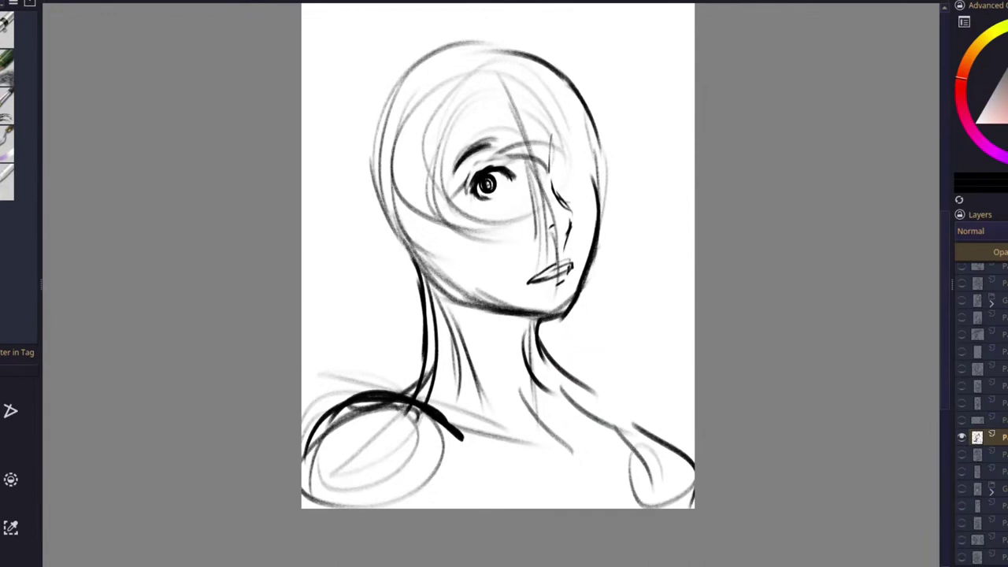
Step: Sketch long bangs sweeping diagonally across the forehead and darken the upper contour of the far cheek
{"action": "mouse_move", "coordinate": [471, 95]}
{"action": "left_mouse_down"}
{"action": "mouse_move", "coordinate": [508, 151]}
{"action": "mouse_move", "coordinate": [561, 189]}
{"action": "left_mouse_up"}
{"action": "left_click_drag", "start_coordinate": [471, 97], "coordinate": [595, 196]}
{"action": "left_click_drag", "start_coordinate": [486, 65], "coordinate": [584, 192]}
{"action": "mouse_move", "coordinate": [506, 86]}
{"action": "left_mouse_down"}
{"action": "mouse_move", "coordinate": [566, 157]}
{"action": "mouse_move", "coordinate": [622, 188]}
{"action": "left_mouse_up"}
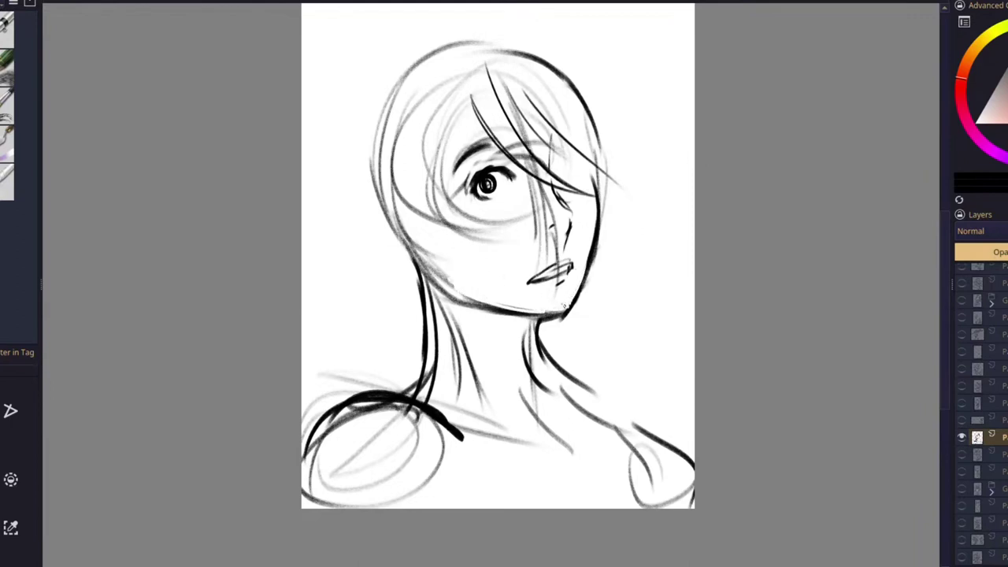
{"action": "left_click_drag", "start_coordinate": [585, 166], "coordinate": [596, 238]}
{"action": "left_click_drag", "start_coordinate": [589, 167], "coordinate": [591, 266]}
Step: Add curved locks of hair falling from the parting beside the left-hand eye to frame the face
{"action": "left_click_drag", "start_coordinate": [473, 77], "coordinate": [485, 234]}
{"action": "left_click_drag", "start_coordinate": [441, 117], "coordinate": [481, 231]}
{"action": "left_click_drag", "start_coordinate": [477, 73], "coordinate": [490, 240]}
{"action": "left_click_drag", "start_coordinate": [438, 101], "coordinate": [472, 236]}
Step: Outline the hair at the back of the head with long strokes falling toward the left-hand shoulder
{"action": "left_click_drag", "start_coordinate": [405, 57], "coordinate": [378, 201]}
{"action": "mouse_move", "coordinate": [364, 96]}
{"action": "left_mouse_down"}
{"action": "mouse_move", "coordinate": [377, 293]}
{"action": "mouse_move", "coordinate": [329, 314]}
{"action": "mouse_move", "coordinate": [322, 327]}
{"action": "left_mouse_up"}
{"action": "key", "text": "ctrl+z"}
{"action": "left_click_drag", "start_coordinate": [374, 192], "coordinate": [344, 314]}
{"action": "left_click_drag", "start_coordinate": [368, 264], "coordinate": [377, 351]}
{"action": "left_click_drag", "start_coordinate": [372, 236], "coordinate": [405, 353]}
Step: Draw the lower hair locks tapering past the cheek and jaw over the neck
{"action": "left_click_drag", "start_coordinate": [374, 291], "coordinate": [479, 385]}
{"action": "left_click_drag", "start_coordinate": [408, 285], "coordinate": [481, 381]}
{"action": "left_click_drag", "start_coordinate": [457, 180], "coordinate": [487, 320]}
{"action": "left_click_drag", "start_coordinate": [463, 197], "coordinate": [488, 327]}
{"action": "left_click_drag", "start_coordinate": [474, 258], "coordinate": [510, 347]}
{"action": "left_click_drag", "start_coordinate": [431, 241], "coordinate": [496, 348]}
{"action": "left_click_drag", "start_coordinate": [443, 282], "coordinate": [515, 388]}
Step: Erase the skull, jaw and neck construction lines that show through the hair and forehead
{"action": "mouse_move", "coordinate": [386, 92]}
{"action": "left_mouse_down"}
{"action": "mouse_move", "coordinate": [387, 265]}
{"action": "mouse_move", "coordinate": [381, 123]}
{"action": "left_mouse_up"}
{"action": "left_click_drag", "start_coordinate": [413, 63], "coordinate": [399, 182]}
{"action": "mouse_move", "coordinate": [400, 249]}
{"action": "left_mouse_down"}
{"action": "mouse_move", "coordinate": [402, 102]}
{"action": "mouse_move", "coordinate": [441, 322]}
{"action": "left_mouse_up"}
{"action": "left_click_drag", "start_coordinate": [429, 263], "coordinate": [465, 358]}
{"action": "left_click_drag", "start_coordinate": [402, 253], "coordinate": [477, 391]}
{"action": "left_click_drag", "start_coordinate": [429, 130], "coordinate": [487, 339]}
{"action": "mouse_move", "coordinate": [466, 225]}
{"action": "left_mouse_down"}
{"action": "mouse_move", "coordinate": [452, 80]}
{"action": "mouse_move", "coordinate": [464, 220]}
{"action": "left_mouse_up"}
{"action": "mouse_move", "coordinate": [488, 63]}
{"action": "left_mouse_down"}
{"action": "mouse_move", "coordinate": [520, 142]}
{"action": "mouse_move", "coordinate": [555, 142]}
{"action": "left_mouse_up"}
{"action": "left_click_drag", "start_coordinate": [473, 47], "coordinate": [519, 55]}
{"action": "mouse_move", "coordinate": [426, 75]}
{"action": "left_mouse_down"}
{"action": "mouse_move", "coordinate": [464, 44]}
{"action": "mouse_move", "coordinate": [590, 116]}
{"action": "left_mouse_up"}
Step: Redraw the outer hair edge at the back of the head and sketch light strands toward the crown
{"action": "left_click_drag", "start_coordinate": [372, 69], "coordinate": [356, 190]}
{"action": "key", "text": "ctrl+z"}
{"action": "mouse_move", "coordinate": [384, 45]}
{"action": "left_mouse_down"}
{"action": "mouse_move", "coordinate": [356, 201]}
{"action": "mouse_move", "coordinate": [360, 276]}
{"action": "mouse_move", "coordinate": [371, 158]}
{"action": "left_mouse_up"}
{"action": "left_click_drag", "start_coordinate": [419, 67], "coordinate": [415, 122]}
{"action": "left_click_drag", "start_coordinate": [378, 72], "coordinate": [441, 22]}
{"action": "left_click_drag", "start_coordinate": [437, 25], "coordinate": [463, 56]}
{"action": "left_click_drag", "start_coordinate": [466, 40], "coordinate": [441, 52]}
{"action": "key", "text": "ctrl+z"}
{"action": "key", "text": "ctrl+z"}
{"action": "key", "text": "ctrl+z"}
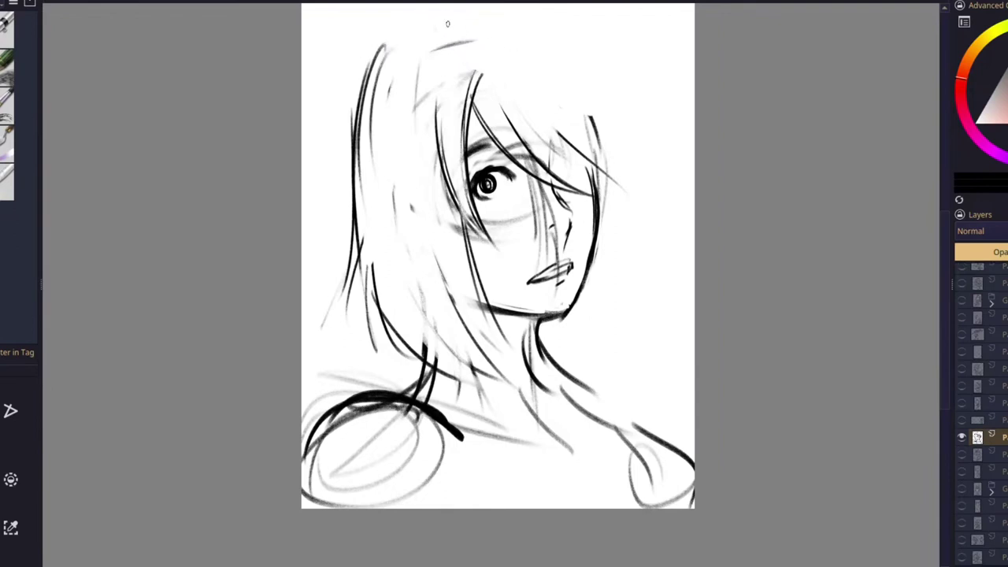
Step: Sketch the first looped segments of a braid across the top of the head
{"action": "left_click_drag", "start_coordinate": [454, 59], "coordinate": [531, 56]}
{"action": "key", "text": "ctrl+z"}
{"action": "left_click_drag", "start_coordinate": [471, 41], "coordinate": [513, 36]}
{"action": "mouse_move", "coordinate": [479, 65]}
{"action": "left_mouse_down"}
{"action": "mouse_move", "coordinate": [516, 52]}
{"action": "mouse_move", "coordinate": [511, 36]}
{"action": "mouse_move", "coordinate": [525, 48]}
{"action": "left_mouse_up"}
{"action": "left_click_drag", "start_coordinate": [522, 63], "coordinate": [562, 53]}
{"action": "mouse_move", "coordinate": [517, 36]}
{"action": "left_mouse_down"}
{"action": "mouse_move", "coordinate": [564, 43]}
{"action": "mouse_move", "coordinate": [545, 57]}
{"action": "left_mouse_up"}
{"action": "key", "text": "ctrl+z"}
{"action": "key", "text": "ctrl+z"}
{"action": "key", "text": "ctrl+z"}
Step: Extend the braid across the crown with more looped segments toward the far side of the head
{"action": "mouse_move", "coordinate": [523, 39]}
{"action": "left_mouse_down"}
{"action": "mouse_move", "coordinate": [555, 35]}
{"action": "mouse_move", "coordinate": [543, 15]}
{"action": "mouse_move", "coordinate": [560, 45]}
{"action": "left_mouse_up"}
{"action": "left_click_drag", "start_coordinate": [558, 62], "coordinate": [590, 52]}
{"action": "mouse_move", "coordinate": [573, 27]}
{"action": "left_mouse_down"}
{"action": "mouse_move", "coordinate": [591, 40]}
{"action": "mouse_move", "coordinate": [599, 81]}
{"action": "left_mouse_up"}
{"action": "key", "text": "ctrl+z"}
{"action": "key", "text": "ctrl+z"}
{"action": "key", "text": "ctrl+z"}
{"action": "key", "text": "ctrl+z"}
{"action": "mouse_move", "coordinate": [552, 52]}
{"action": "left_mouse_down"}
{"action": "mouse_move", "coordinate": [571, 62]}
{"action": "mouse_move", "coordinate": [588, 55]}
{"action": "left_mouse_up"}
{"action": "mouse_move", "coordinate": [568, 29]}
{"action": "left_mouse_down"}
{"action": "mouse_move", "coordinate": [587, 56]}
{"action": "mouse_move", "coordinate": [585, 25]}
{"action": "mouse_move", "coordinate": [603, 73]}
{"action": "left_mouse_up"}
Step: Continue the braid down the far side of the head with smaller loops, ending in a tapered strand
{"action": "left_click_drag", "start_coordinate": [600, 58], "coordinate": [607, 104]}
{"action": "left_click_drag", "start_coordinate": [608, 85], "coordinate": [621, 133]}
{"action": "left_click_drag", "start_coordinate": [621, 113], "coordinate": [633, 139]}
{"action": "key", "text": "ctrl+z"}
{"action": "key", "text": "ctrl+z"}
{"action": "key", "text": "ctrl+z"}
{"action": "key", "text": "ctrl+z"}
{"action": "key", "text": "ctrl+z"}
{"action": "key", "text": "ctrl+z"}
{"action": "key", "text": "ctrl+z"}
{"action": "key", "text": "ctrl+z"}
{"action": "left_click_drag", "start_coordinate": [578, 59], "coordinate": [645, 143]}
{"action": "key", "text": "ctrl+z"}
Step: Draw pointed hair strands hanging from the braid along the far side of the face
{"action": "left_click_drag", "start_coordinate": [595, 96], "coordinate": [629, 190]}
{"action": "left_click_drag", "start_coordinate": [573, 116], "coordinate": [608, 177]}
{"action": "left_click_drag", "start_coordinate": [612, 169], "coordinate": [621, 233]}
{"action": "left_click_drag", "start_coordinate": [585, 135], "coordinate": [610, 207]}
{"action": "mouse_move", "coordinate": [584, 47]}
{"action": "left_mouse_down"}
{"action": "mouse_move", "coordinate": [611, 83]}
{"action": "mouse_move", "coordinate": [626, 148]}
{"action": "left_mouse_up"}
{"action": "left_click_drag", "start_coordinate": [621, 105], "coordinate": [633, 210]}
Step: Clean up the far cheek and jaw contour down to the chin
{"action": "mouse_move", "coordinate": [624, 168]}
{"action": "left_mouse_down"}
{"action": "mouse_move", "coordinate": [630, 235]}
{"action": "mouse_move", "coordinate": [578, 304]}
{"action": "left_mouse_up"}
{"action": "left_click_drag", "start_coordinate": [601, 229], "coordinate": [580, 306]}
{"action": "left_click_drag", "start_coordinate": [597, 248], "coordinate": [571, 319]}
{"action": "mouse_move", "coordinate": [593, 237]}
{"action": "left_mouse_down"}
{"action": "mouse_move", "coordinate": [574, 303]}
{"action": "mouse_move", "coordinate": [513, 309]}
{"action": "left_mouse_up"}
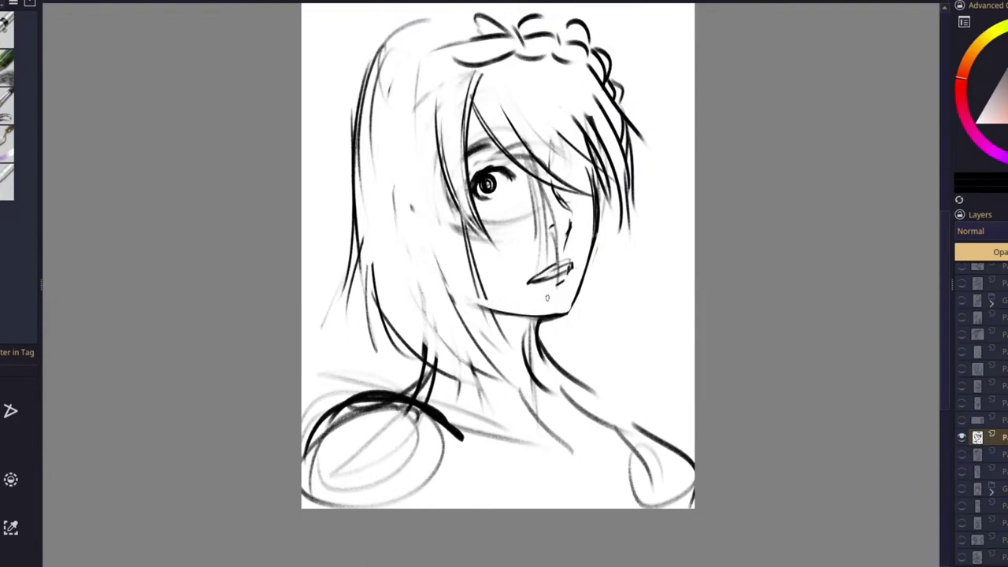
{"action": "mouse_move", "coordinate": [556, 316]}
{"action": "left_mouse_down"}
{"action": "mouse_move", "coordinate": [577, 301]}
{"action": "mouse_move", "coordinate": [550, 325]}
{"action": "mouse_move", "coordinate": [570, 317]}
{"action": "left_mouse_up"}
{"action": "key", "text": "ctrl+z"}
{"action": "key", "text": "ctrl+z"}
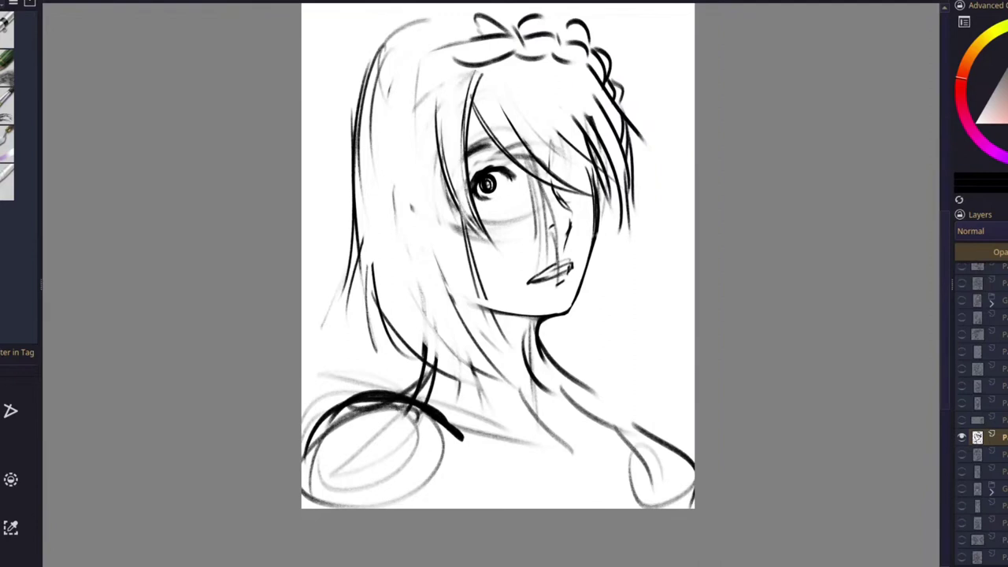
Step: Draw the second eye beneath the bangs and add upper and lower lash marks to both eyes
{"action": "mouse_move", "coordinate": [562, 161]}
{"action": "left_mouse_down"}
{"action": "mouse_move", "coordinate": [560, 173]}
{"action": "mouse_move", "coordinate": [571, 162]}
{"action": "mouse_move", "coordinate": [566, 175]}
{"action": "mouse_move", "coordinate": [578, 146]}
{"action": "mouse_move", "coordinate": [582, 182]}
{"action": "left_mouse_up"}
{"action": "mouse_move", "coordinate": [477, 165]}
{"action": "left_mouse_down"}
{"action": "mouse_move", "coordinate": [499, 174]}
{"action": "mouse_move", "coordinate": [498, 195]}
{"action": "mouse_move", "coordinate": [511, 170]}
{"action": "left_mouse_up"}
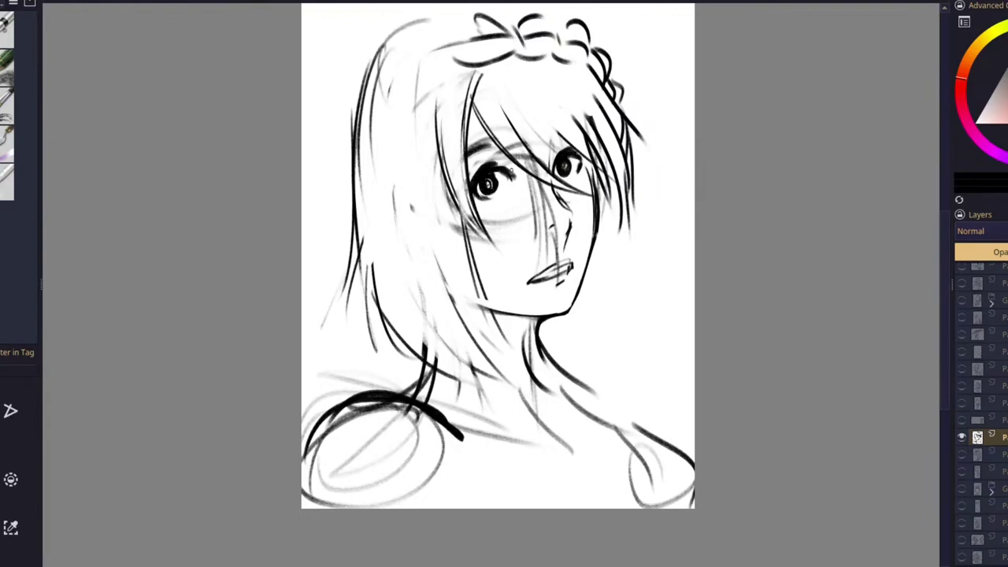
{"action": "left_click_drag", "start_coordinate": [480, 200], "coordinate": [483, 209]}
{"action": "left_click_drag", "start_coordinate": [489, 203], "coordinate": [492, 209]}
{"action": "left_click_drag", "start_coordinate": [579, 173], "coordinate": [581, 180]}
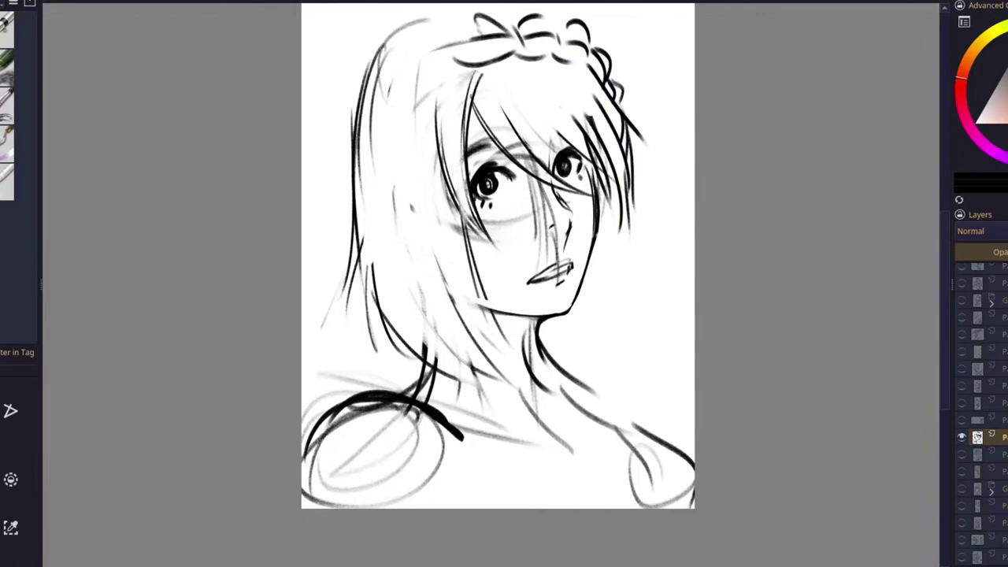
{"action": "left_click_drag", "start_coordinate": [575, 148], "coordinate": [585, 160]}
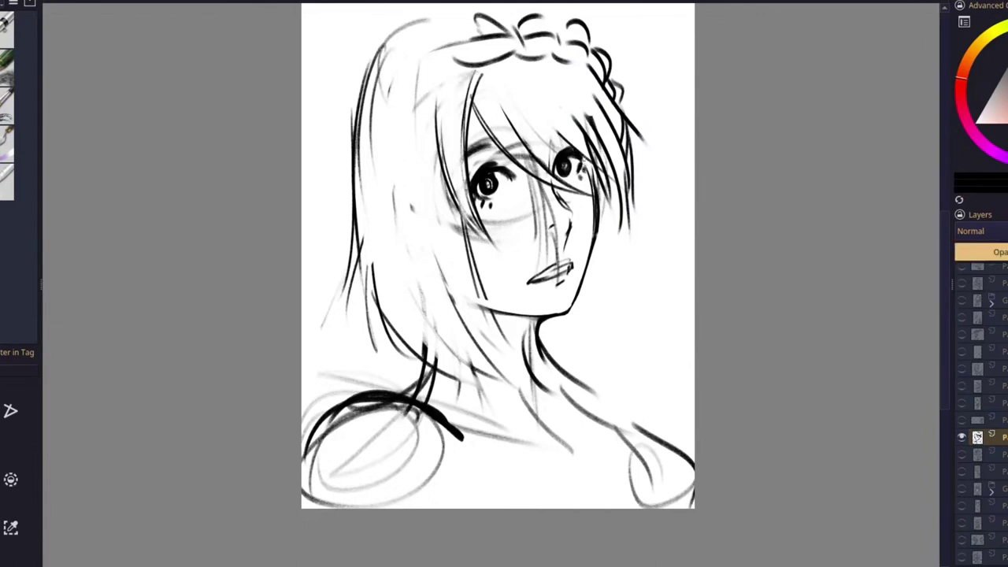
Step: Add long pointed bang strands sweeping from the braid down over the far eye
{"action": "left_click_drag", "start_coordinate": [551, 118], "coordinate": [587, 157]}
{"action": "left_click_drag", "start_coordinate": [522, 91], "coordinate": [557, 173]}
{"action": "key", "text": "ctrl+z"}
{"action": "mouse_move", "coordinate": [526, 73]}
{"action": "left_mouse_down"}
{"action": "mouse_move", "coordinate": [576, 188]}
{"action": "mouse_move", "coordinate": [561, 175]}
{"action": "left_mouse_up"}
{"action": "key", "text": "ctrl+z"}
{"action": "mouse_move", "coordinate": [497, 65]}
{"action": "left_mouse_down"}
{"action": "mouse_move", "coordinate": [543, 143]}
{"action": "mouse_move", "coordinate": [583, 138]}
{"action": "mouse_move", "coordinate": [560, 153]}
{"action": "left_mouse_up"}
{"action": "left_click_drag", "start_coordinate": [533, 112], "coordinate": [574, 152]}
{"action": "key", "text": "ctrl+z"}
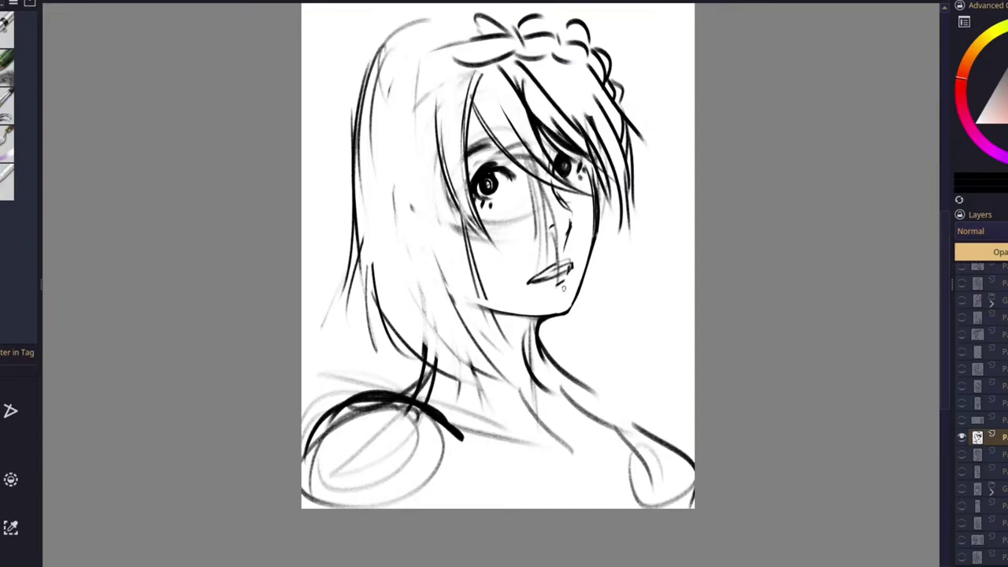
Step: Fill in the shadow beneath the jaw and darken the hair contours along the neck and back of the head
{"action": "mouse_move", "coordinate": [509, 320]}
{"action": "left_mouse_down"}
{"action": "mouse_move", "coordinate": [539, 355]}
{"action": "mouse_move", "coordinate": [533, 322]}
{"action": "mouse_move", "coordinate": [498, 319]}
{"action": "mouse_move", "coordinate": [518, 343]}
{"action": "left_mouse_up"}
{"action": "left_click_drag", "start_coordinate": [514, 318], "coordinate": [481, 318]}
{"action": "mouse_move", "coordinate": [515, 326]}
{"action": "left_mouse_down"}
{"action": "mouse_move", "coordinate": [496, 333]}
{"action": "mouse_move", "coordinate": [503, 317]}
{"action": "mouse_move", "coordinate": [493, 325]}
{"action": "left_mouse_up"}
{"action": "mouse_move", "coordinate": [470, 255]}
{"action": "left_mouse_down"}
{"action": "mouse_move", "coordinate": [479, 297]}
{"action": "mouse_move", "coordinate": [536, 389]}
{"action": "left_mouse_up"}
{"action": "left_click_drag", "start_coordinate": [471, 290], "coordinate": [529, 382]}
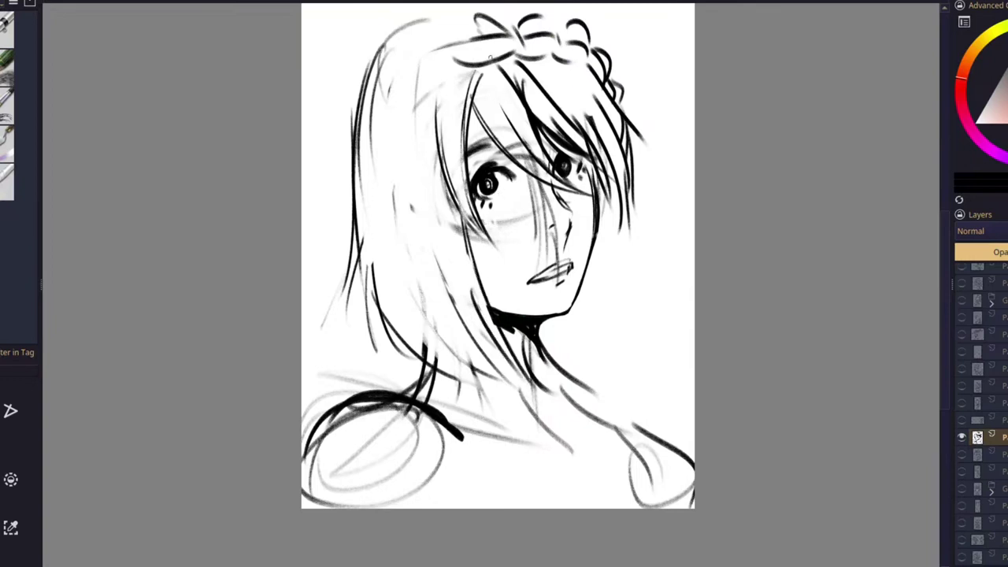
{"action": "left_click_drag", "start_coordinate": [449, 17], "coordinate": [362, 119]}
{"action": "mouse_move", "coordinate": [414, 22]}
{"action": "left_mouse_down"}
{"action": "mouse_move", "coordinate": [345, 198]}
{"action": "mouse_move", "coordinate": [347, 296]}
{"action": "left_mouse_up"}
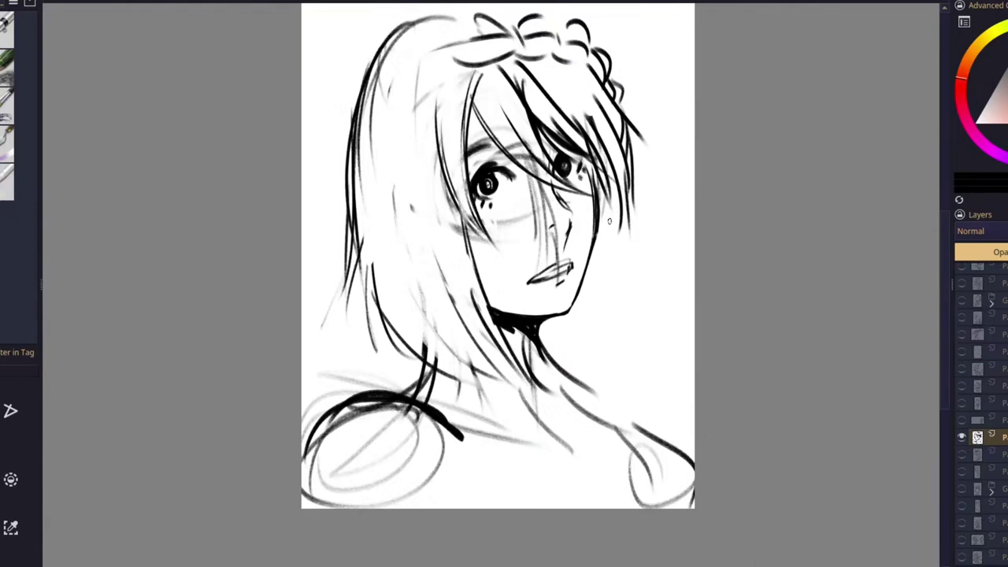
Step: Scale down the whole sketch and move it up toward the middle of the canvas
{"action": "key", "text": "ctrl+t"}
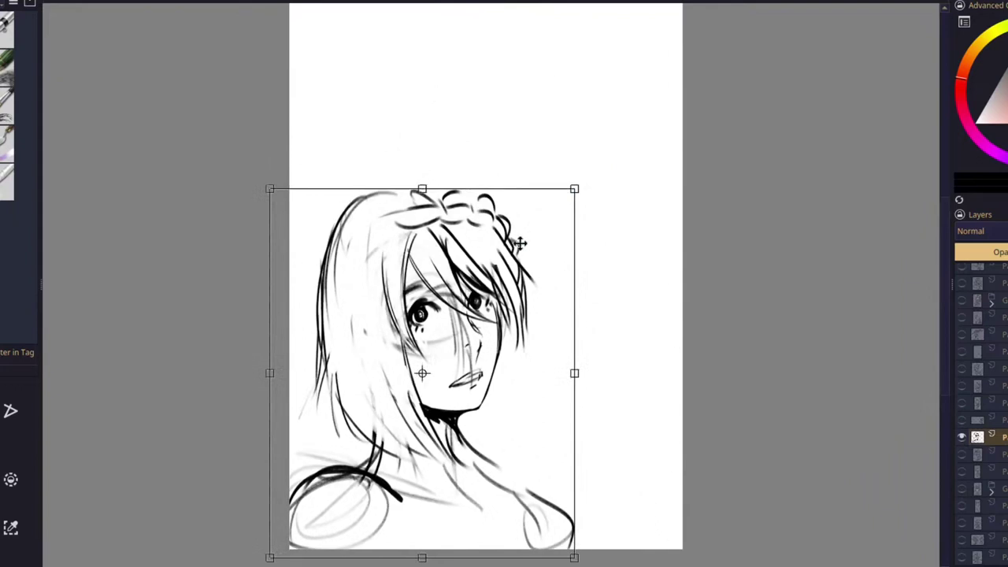
{"action": "left_click_drag", "start_coordinate": [520, 244], "coordinate": [555, 122]}
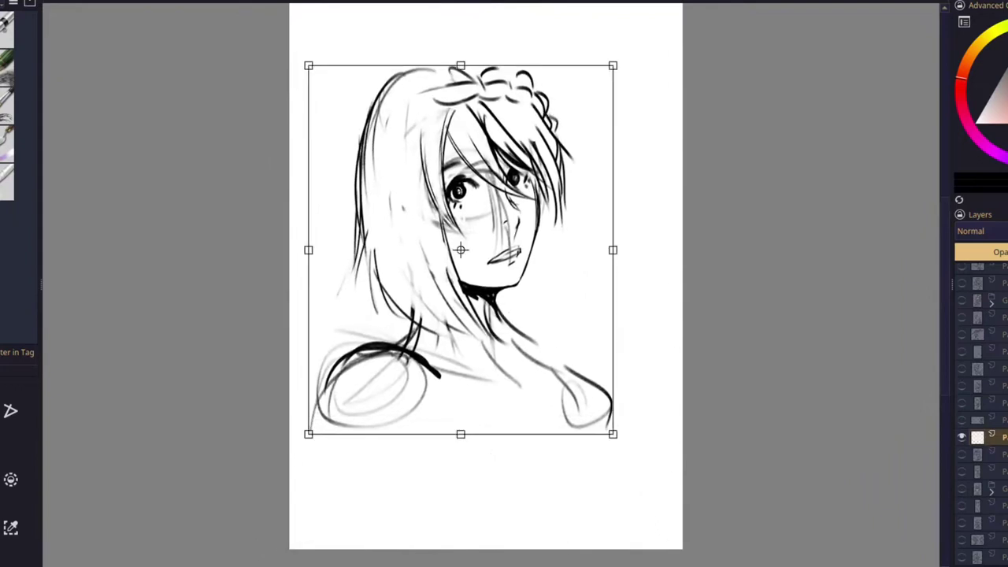
{"action": "key", "text": "Return"}
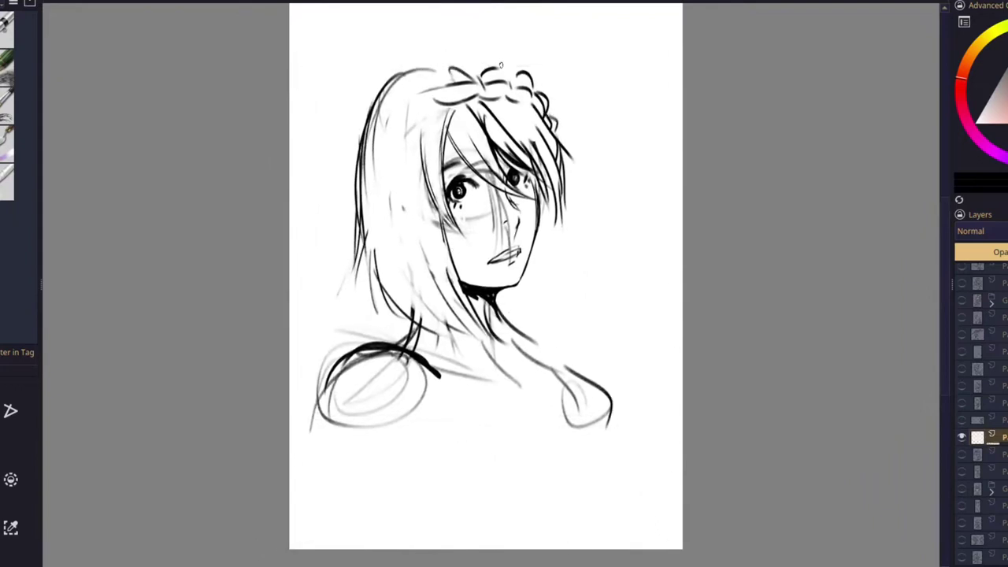
Step: Draw the crown contour above the braid and extend the braid and loose strands down the far side of the head
{"action": "mouse_move", "coordinate": [424, 69]}
{"action": "left_mouse_down"}
{"action": "mouse_move", "coordinate": [473, 48]}
{"action": "mouse_move", "coordinate": [523, 63]}
{"action": "mouse_move", "coordinate": [557, 126]}
{"action": "mouse_move", "coordinate": [569, 182]}
{"action": "left_mouse_up"}
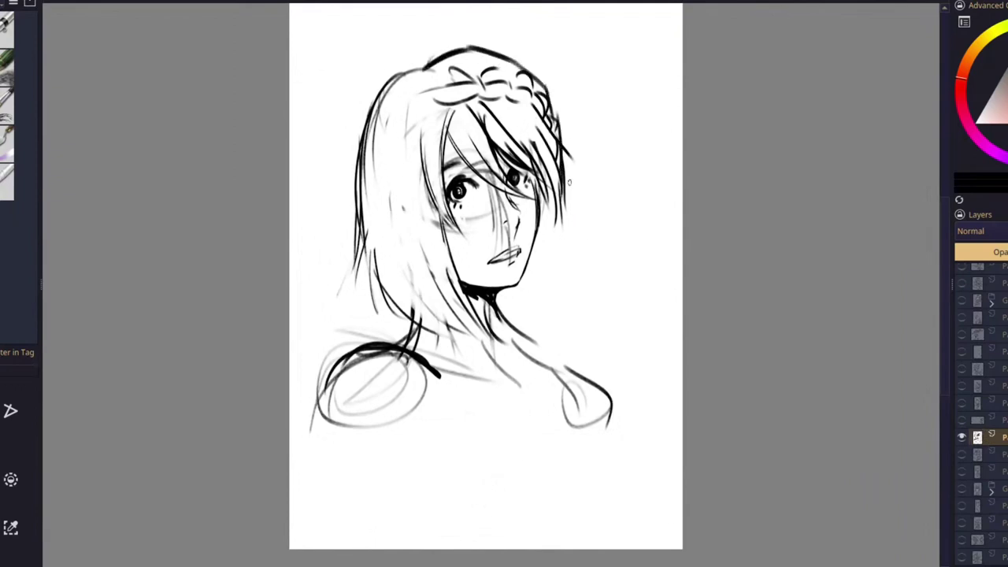
{"action": "mouse_move", "coordinate": [558, 116]}
{"action": "left_mouse_down"}
{"action": "mouse_move", "coordinate": [584, 168]}
{"action": "mouse_move", "coordinate": [592, 235]}
{"action": "left_mouse_up"}
{"action": "left_click_drag", "start_coordinate": [581, 182], "coordinate": [559, 265]}
{"action": "left_click_drag", "start_coordinate": [572, 208], "coordinate": [547, 295]}
{"action": "left_click_drag", "start_coordinate": [548, 236], "coordinate": [543, 289]}
{"action": "mouse_move", "coordinate": [556, 129]}
{"action": "left_mouse_down"}
{"action": "mouse_move", "coordinate": [578, 197]}
{"action": "mouse_move", "coordinate": [569, 249]}
{"action": "mouse_move", "coordinate": [590, 249]}
{"action": "mouse_move", "coordinate": [565, 254]}
{"action": "mouse_move", "coordinate": [560, 272]}
{"action": "left_mouse_up"}
Step: Draw the tuft ends below the braid tie and pointed hair strands beside the far jaw
{"action": "left_click_drag", "start_coordinate": [573, 254], "coordinate": [559, 303]}
{"action": "left_click_drag", "start_coordinate": [593, 260], "coordinate": [572, 301]}
{"action": "left_click_drag", "start_coordinate": [534, 262], "coordinate": [526, 316]}
{"action": "left_click_drag", "start_coordinate": [543, 266], "coordinate": [530, 315]}
Step: Check the sketch in mirrored view, restore the normal view and darken the lines above the near eye
{"action": "key", "text": "m"}
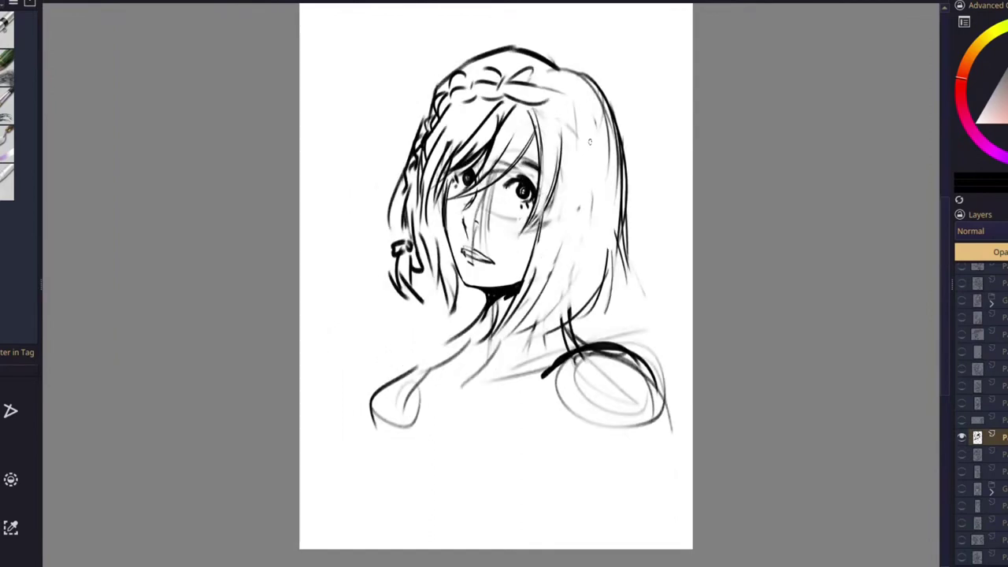
{"action": "key", "text": "m"}
{"action": "mouse_move", "coordinate": [478, 189]}
{"action": "left_mouse_down"}
{"action": "mouse_move", "coordinate": [466, 176]}
{"action": "mouse_move", "coordinate": [447, 185]}
{"action": "left_mouse_up"}
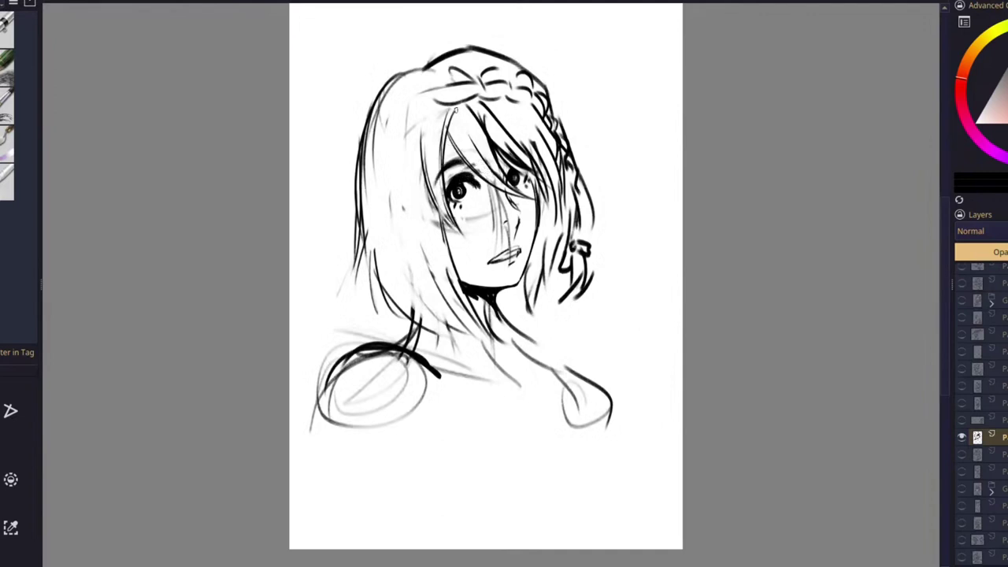
Step: Redraw the hair strands framing the near side of the face and clean up the construction lines around the nose
{"action": "left_click_drag", "start_coordinate": [454, 104], "coordinate": [459, 159]}
{"action": "left_click_drag", "start_coordinate": [454, 110], "coordinate": [445, 160]}
{"action": "left_click_drag", "start_coordinate": [434, 93], "coordinate": [459, 231]}
{"action": "key", "text": "ctrl+z"}
{"action": "key", "text": "ctrl+z"}
{"action": "left_click_drag", "start_coordinate": [440, 148], "coordinate": [461, 293]}
{"action": "left_click_drag", "start_coordinate": [438, 220], "coordinate": [465, 308]}
{"action": "mouse_move", "coordinate": [481, 218]}
{"action": "left_mouse_down"}
{"action": "mouse_move", "coordinate": [471, 217]}
{"action": "mouse_move", "coordinate": [489, 186]}
{"action": "mouse_move", "coordinate": [498, 227]}
{"action": "mouse_move", "coordinate": [502, 199]}
{"action": "mouse_move", "coordinate": [505, 245]}
{"action": "mouse_move", "coordinate": [496, 235]}
{"action": "mouse_move", "coordinate": [507, 229]}
{"action": "left_mouse_up"}
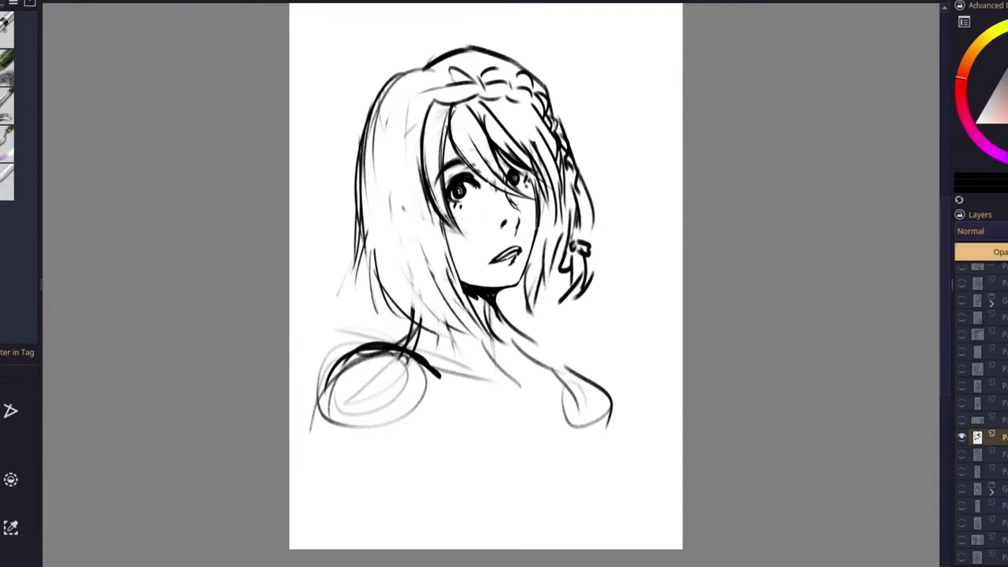
Step: Draw loose outer hair strands alongside the far braid and add light lines down the neck
{"action": "mouse_move", "coordinate": [430, 83]}
{"action": "left_mouse_down"}
{"action": "mouse_move", "coordinate": [472, 63]}
{"action": "mouse_move", "coordinate": [523, 69]}
{"action": "mouse_move", "coordinate": [564, 118]}
{"action": "mouse_move", "coordinate": [578, 156]}
{"action": "left_mouse_up"}
{"action": "left_click_drag", "start_coordinate": [563, 122], "coordinate": [597, 189]}
{"action": "left_click_drag", "start_coordinate": [586, 153], "coordinate": [601, 245]}
{"action": "key", "text": "ctrl+z"}
{"action": "key", "text": "ctrl+z"}
{"action": "key", "text": "ctrl+z"}
{"action": "left_click_drag", "start_coordinate": [570, 140], "coordinate": [596, 209]}
{"action": "left_click_drag", "start_coordinate": [593, 179], "coordinate": [594, 234]}
{"action": "left_click_drag", "start_coordinate": [582, 195], "coordinate": [600, 255]}
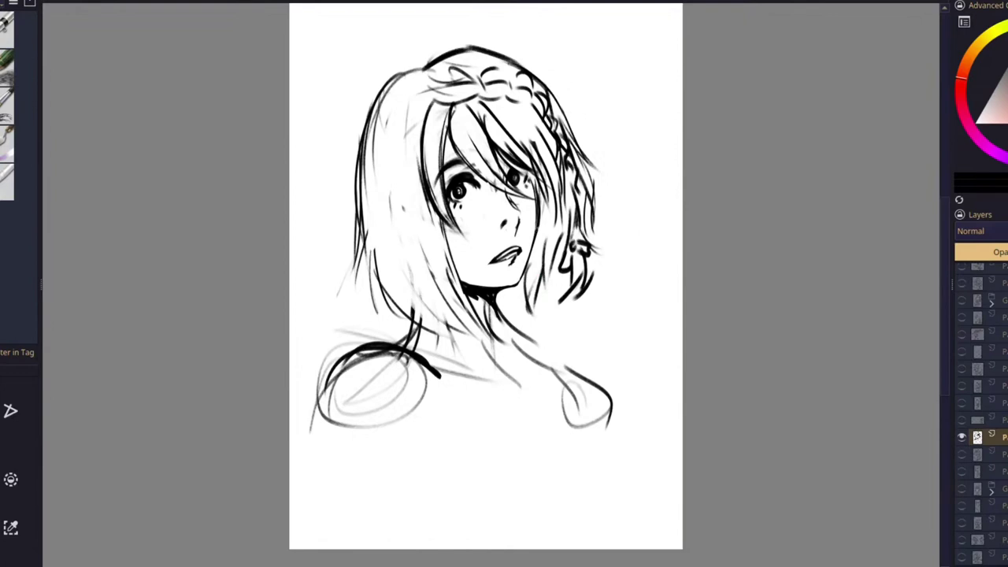
{"action": "left_click_drag", "start_coordinate": [479, 328], "coordinate": [482, 359]}
{"action": "left_click_drag", "start_coordinate": [486, 329], "coordinate": [491, 369]}
Step: Scale the whole sketch down further to leave room for the body
{"action": "left_click_drag", "start_coordinate": [609, 184], "coordinate": [569, 211]}
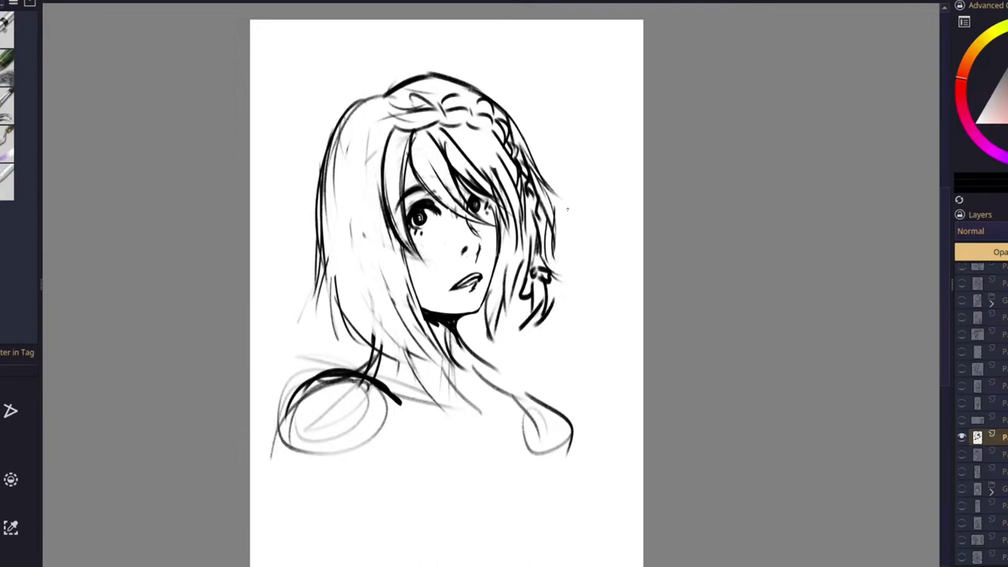
{"action": "key", "text": "ctrl+t"}
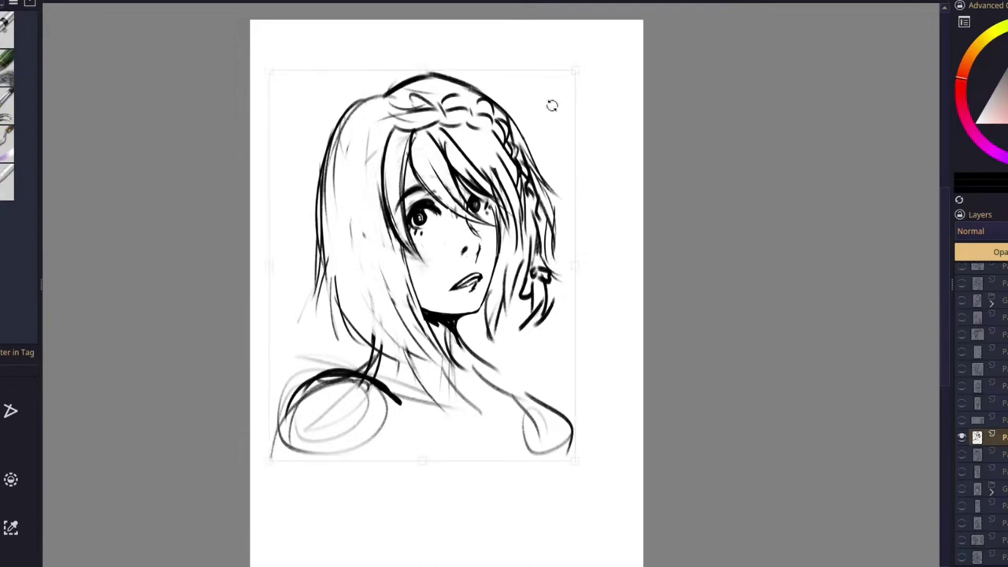
{"action": "mouse_move", "coordinate": [574, 71]}
{"action": "left_mouse_down"}
{"action": "mouse_move", "coordinate": [519, 147]}
{"action": "mouse_move", "coordinate": [525, 134]}
{"action": "left_mouse_up"}
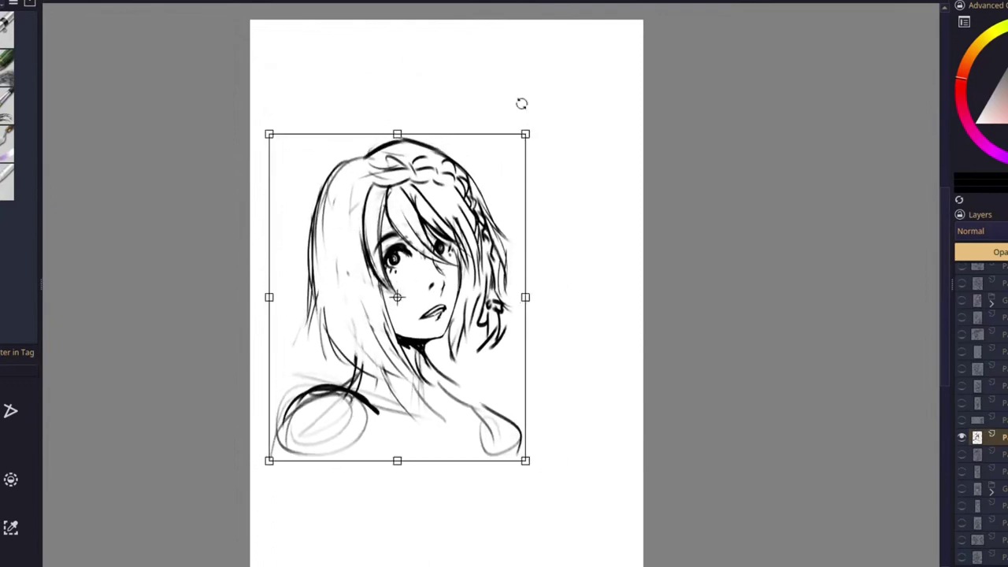
{"action": "key", "text": "Return"}
Step: Sketch the outer contour of the near shoulder and upper arm
{"action": "left_click_drag", "start_coordinate": [528, 337], "coordinate": [540, 274]}
{"action": "left_click_drag", "start_coordinate": [517, 349], "coordinate": [537, 408]}
{"action": "key", "text": "ctrl+z"}
{"action": "mouse_move", "coordinate": [280, 368]}
{"action": "left_mouse_down"}
{"action": "mouse_move", "coordinate": [268, 490]}
{"action": "mouse_move", "coordinate": [275, 510]}
{"action": "left_mouse_up"}
{"action": "key", "text": "ctrl+z"}
{"action": "left_click_drag", "start_coordinate": [293, 353], "coordinate": [285, 461]}
Step: Erase the near shoulder's construction circles and extend the outer arm contour down to the canvas edge
{"action": "key", "text": "e"}
{"action": "mouse_move", "coordinate": [331, 325]}
{"action": "left_mouse_down"}
{"action": "mouse_move", "coordinate": [307, 378]}
{"action": "mouse_move", "coordinate": [380, 351]}
{"action": "mouse_move", "coordinate": [375, 375]}
{"action": "mouse_move", "coordinate": [331, 384]}
{"action": "mouse_move", "coordinate": [335, 416]}
{"action": "left_mouse_up"}
{"action": "mouse_move", "coordinate": [359, 322]}
{"action": "left_mouse_down"}
{"action": "mouse_move", "coordinate": [295, 382]}
{"action": "mouse_move", "coordinate": [288, 464]}
{"action": "left_mouse_up"}
{"action": "key", "text": "ctrl+z"}
{"action": "mouse_move", "coordinate": [303, 337]}
{"action": "left_mouse_down"}
{"action": "mouse_move", "coordinate": [286, 394]}
{"action": "mouse_move", "coordinate": [320, 328]}
{"action": "mouse_move", "coordinate": [288, 434]}
{"action": "left_mouse_up"}
{"action": "key", "text": "e"}
{"action": "left_click_drag", "start_coordinate": [293, 391], "coordinate": [279, 512]}
Step: Draw the near armpit fold and the side of the torso below it
{"action": "left_click_drag", "start_coordinate": [385, 406], "coordinate": [357, 463]}
{"action": "mouse_move", "coordinate": [368, 427]}
{"action": "left_mouse_down"}
{"action": "mouse_move", "coordinate": [337, 494]}
{"action": "mouse_move", "coordinate": [366, 509]}
{"action": "left_mouse_up"}
{"action": "key", "text": "ctrl+z"}
{"action": "left_click_drag", "start_coordinate": [348, 452], "coordinate": [381, 512]}
{"action": "left_click_drag", "start_coordinate": [358, 471], "coordinate": [374, 512]}
{"action": "left_click_drag", "start_coordinate": [481, 438], "coordinate": [507, 512]}
{"action": "key", "text": "ctrl+z"}
{"action": "mouse_move", "coordinate": [498, 410]}
{"action": "left_mouse_down"}
{"action": "mouse_move", "coordinate": [528, 499]}
{"action": "mouse_move", "coordinate": [520, 512]}
{"action": "left_mouse_up"}
{"action": "key", "text": "ctrl+z"}
{"action": "key", "text": "ctrl+z"}
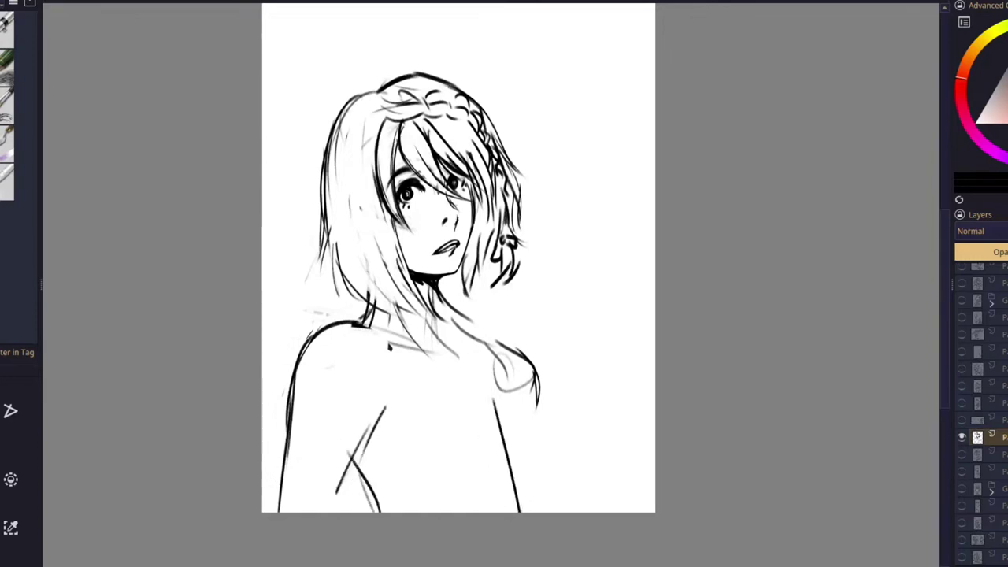
{"action": "left_click_drag", "start_coordinate": [540, 377], "coordinate": [545, 462]}
{"action": "key", "text": "ctrl+z"}
{"action": "key", "text": "ctrl+z"}
Step: Draw the far shoulder curve and the outer contour of the far arm
{"action": "mouse_move", "coordinate": [492, 344]}
{"action": "left_mouse_down"}
{"action": "mouse_move", "coordinate": [502, 386]}
{"action": "mouse_move", "coordinate": [539, 409]}
{"action": "mouse_move", "coordinate": [534, 363]}
{"action": "left_mouse_up"}
{"action": "mouse_move", "coordinate": [468, 331]}
{"action": "left_mouse_down"}
{"action": "mouse_move", "coordinate": [520, 378]}
{"action": "mouse_move", "coordinate": [516, 364]}
{"action": "left_mouse_up"}
{"action": "key", "text": "ctrl+z"}
{"action": "key", "text": "ctrl+z"}
{"action": "mouse_move", "coordinate": [437, 299]}
{"action": "left_mouse_down"}
{"action": "mouse_move", "coordinate": [535, 400]}
{"action": "mouse_move", "coordinate": [521, 510]}
{"action": "left_mouse_up"}
{"action": "key", "text": "ctrl+z"}
{"action": "left_click_drag", "start_coordinate": [498, 391], "coordinate": [519, 512]}
{"action": "key", "text": "ctrl+z"}
{"action": "left_click_drag", "start_coordinate": [526, 381], "coordinate": [542, 501]}
{"action": "key", "text": "ctrl+z"}
{"action": "left_click_drag", "start_coordinate": [536, 413], "coordinate": [545, 504]}
Step: Draw the near arm's inner contour and thicken the armpit fold above it
{"action": "left_click_drag", "start_coordinate": [377, 460], "coordinate": [401, 512]}
{"action": "key", "text": "ctrl+z"}
{"action": "mouse_move", "coordinate": [350, 452]}
{"action": "left_mouse_down"}
{"action": "mouse_move", "coordinate": [386, 512]}
{"action": "mouse_move", "coordinate": [335, 496]}
{"action": "mouse_move", "coordinate": [329, 512]}
{"action": "left_mouse_up"}
{"action": "left_click_drag", "start_coordinate": [423, 371], "coordinate": [335, 505]}
{"action": "key", "text": "ctrl+z"}
{"action": "left_click_drag", "start_coordinate": [391, 409], "coordinate": [355, 459]}
Step: Add short curved lines down the middle of the torso
{"action": "left_click_drag", "start_coordinate": [452, 422], "coordinate": [477, 466]}
{"action": "key", "text": "ctrl+z"}
{"action": "left_click_drag", "start_coordinate": [450, 370], "coordinate": [471, 430]}
{"action": "key", "text": "ctrl+z"}
{"action": "mouse_move", "coordinate": [459, 393]}
{"action": "left_mouse_down"}
{"action": "mouse_move", "coordinate": [481, 471]}
{"action": "mouse_move", "coordinate": [476, 424]}
{"action": "left_mouse_up"}
Step: Draw the far armpit crease and the torso side, and finish the far arm down to the canvas edge
{"action": "left_click_drag", "start_coordinate": [497, 379], "coordinate": [514, 470]}
{"action": "key", "text": "ctrl+z"}
{"action": "key", "text": "ctrl+z"}
{"action": "left_click_drag", "start_coordinate": [520, 426], "coordinate": [515, 451]}
{"action": "left_click_drag", "start_coordinate": [496, 380], "coordinate": [510, 422]}
{"action": "left_click_drag", "start_coordinate": [544, 471], "coordinate": [550, 512]}
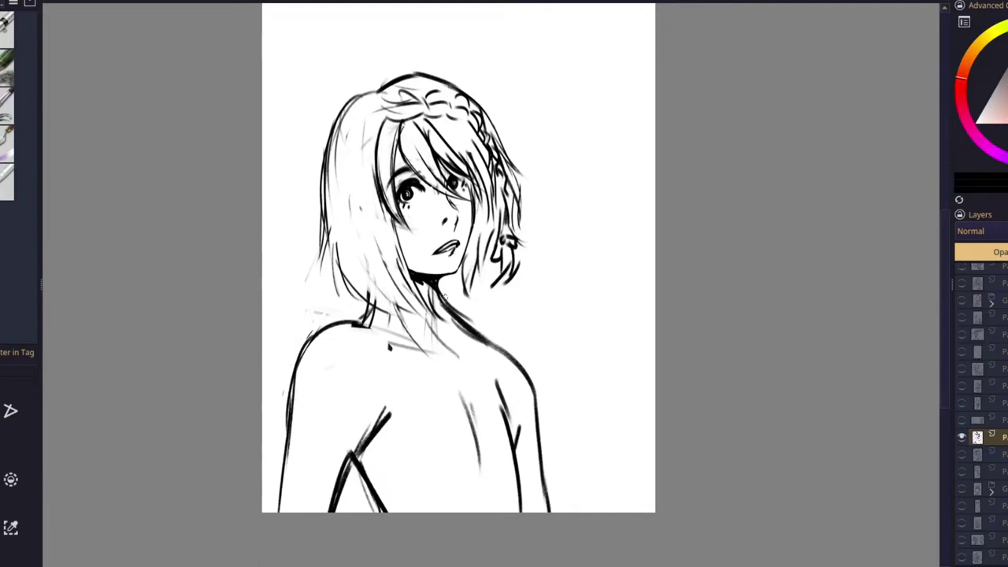
Step: Thicken the far neck line into the shoulder and add a curved line at the near base of the neck
{"action": "left_click_drag", "start_coordinate": [433, 286], "coordinate": [457, 324]}
{"action": "left_click_drag", "start_coordinate": [434, 285], "coordinate": [482, 344]}
{"action": "key", "text": "ctrl+z"}
{"action": "left_click_drag", "start_coordinate": [482, 343], "coordinate": [462, 341]}
{"action": "left_click_drag", "start_coordinate": [371, 326], "coordinate": [417, 350]}
Step: Draw tapered hair ends below the far side of the jaw beside the braid
{"action": "mouse_move", "coordinate": [442, 277]}
{"action": "left_mouse_down"}
{"action": "mouse_move", "coordinate": [452, 308]}
{"action": "mouse_move", "coordinate": [477, 313]}
{"action": "left_mouse_up"}
{"action": "left_click_drag", "start_coordinate": [485, 234], "coordinate": [476, 299]}
{"action": "left_click_drag", "start_coordinate": [502, 237], "coordinate": [483, 307]}
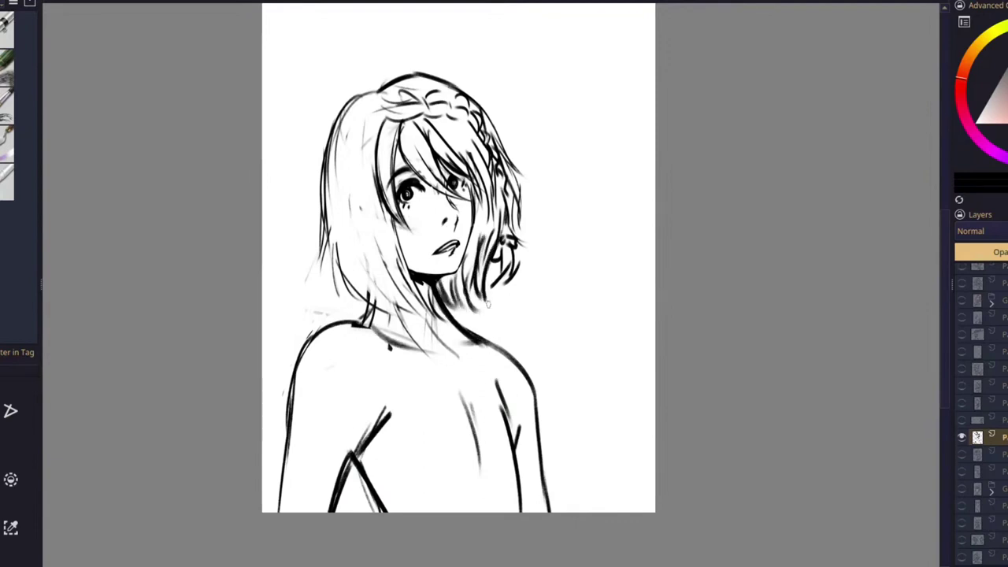
Step: Draw flicked, pointed hair ends along the lower edge of the near-side hair
{"action": "left_click_drag", "start_coordinate": [409, 236], "coordinate": [364, 305]}
{"action": "left_click_drag", "start_coordinate": [394, 247], "coordinate": [367, 315]}
{"action": "left_click_drag", "start_coordinate": [329, 203], "coordinate": [310, 292]}
{"action": "mouse_move", "coordinate": [338, 249]}
{"action": "left_mouse_down"}
{"action": "mouse_move", "coordinate": [312, 301]}
{"action": "mouse_move", "coordinate": [322, 307]}
{"action": "left_mouse_up"}
{"action": "left_click_drag", "start_coordinate": [372, 266], "coordinate": [348, 309]}
{"action": "mouse_move", "coordinate": [334, 191]}
{"action": "left_mouse_down"}
{"action": "mouse_move", "coordinate": [324, 247]}
{"action": "mouse_move", "coordinate": [325, 209]}
{"action": "left_mouse_up"}
Step: Thicken the outer contour of the near-side hair and add a short mark across the hair on each side
{"action": "key", "text": "e"}
{"action": "left_click_drag", "start_coordinate": [334, 142], "coordinate": [327, 238]}
{"action": "left_click_drag", "start_coordinate": [323, 207], "coordinate": [325, 243]}
{"action": "left_click_drag", "start_coordinate": [326, 175], "coordinate": [318, 253]}
{"action": "left_click_drag", "start_coordinate": [336, 128], "coordinate": [318, 236]}
{"action": "left_click_drag", "start_coordinate": [346, 112], "coordinate": [323, 216]}
{"action": "left_click_drag", "start_coordinate": [337, 171], "coordinate": [371, 165]}
{"action": "left_click_drag", "start_coordinate": [471, 138], "coordinate": [456, 151]}
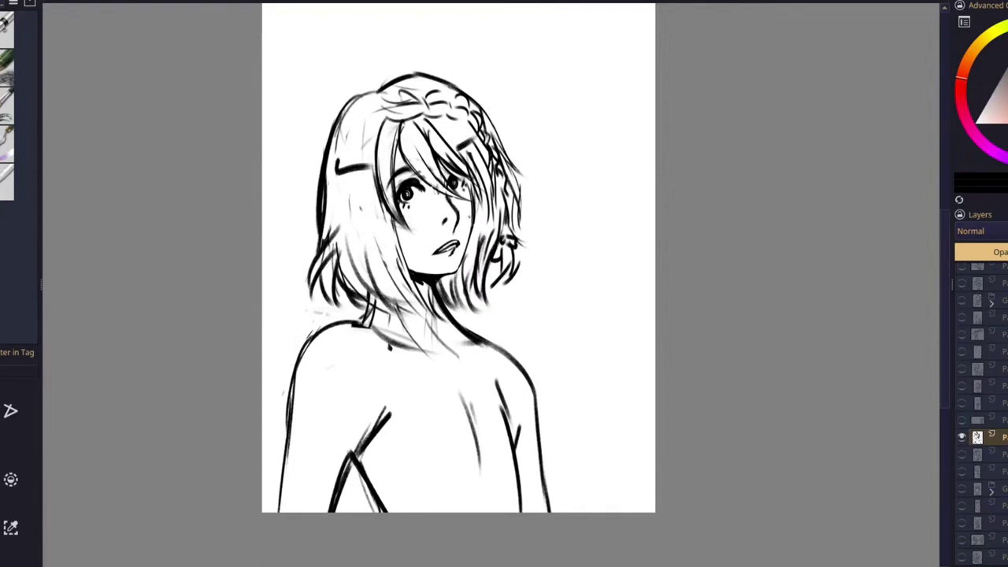
Step: Sketch the cheek and chin contour of a second face beside the portrait
{"action": "left_click_drag", "start_coordinate": [551, 277], "coordinate": [549, 334]}
{"action": "key", "text": "ctrl+z"}
{"action": "left_click_drag", "start_coordinate": [547, 278], "coordinate": [561, 361]}
{"action": "key", "text": "ctrl+z"}
{"action": "key", "text": "ctrl+z"}
{"action": "left_click_drag", "start_coordinate": [531, 278], "coordinate": [531, 349]}
{"action": "key", "text": "ctrl+z"}
{"action": "mouse_move", "coordinate": [521, 285]}
{"action": "left_mouse_down"}
{"action": "mouse_move", "coordinate": [535, 351]}
{"action": "mouse_move", "coordinate": [553, 372]}
{"action": "mouse_move", "coordinate": [609, 356]}
{"action": "left_mouse_up"}
{"action": "key", "text": "ctrl+z"}
{"action": "left_click_drag", "start_coordinate": [562, 380], "coordinate": [614, 366]}
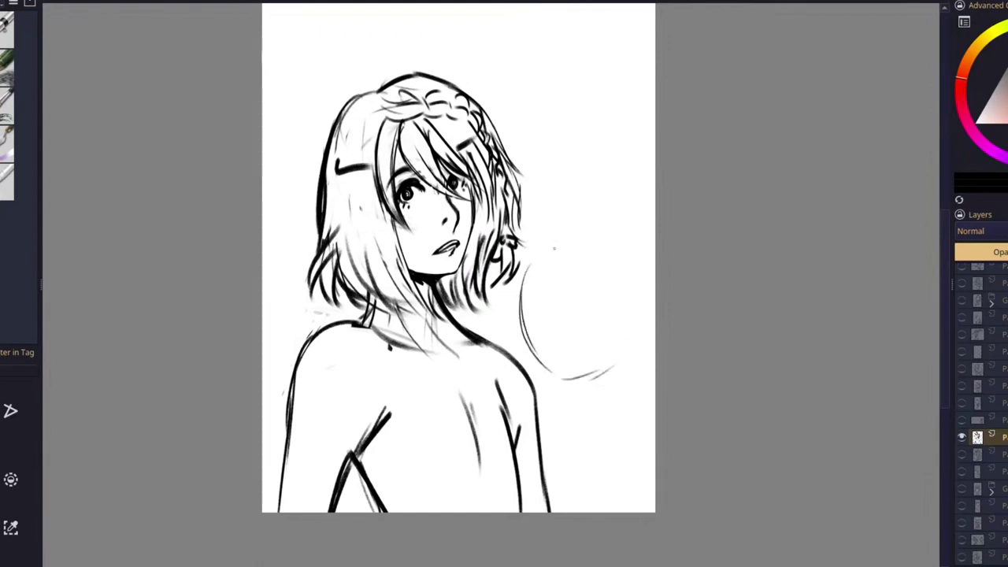
Step: Sketch the hanging bangs and forehead curve of the second face
{"action": "left_click_drag", "start_coordinate": [589, 264], "coordinate": [566, 340]}
{"action": "left_click_drag", "start_coordinate": [602, 236], "coordinate": [577, 309]}
{"action": "left_click_drag", "start_coordinate": [577, 211], "coordinate": [530, 282]}
{"action": "mouse_move", "coordinate": [537, 235]}
{"action": "left_mouse_down"}
{"action": "mouse_move", "coordinate": [521, 303]}
{"action": "mouse_move", "coordinate": [572, 284]}
{"action": "mouse_move", "coordinate": [566, 279]}
{"action": "left_mouse_up"}
{"action": "key", "text": "ctrl+z"}
{"action": "key", "text": "ctrl+z"}
Step: Draw the second face's eye, eyebrow, nose and mouth, and add another bang strand
{"action": "left_click_drag", "start_coordinate": [545, 271], "coordinate": [566, 281]}
{"action": "mouse_move", "coordinate": [549, 273]}
{"action": "left_mouse_down"}
{"action": "mouse_move", "coordinate": [567, 283]}
{"action": "mouse_move", "coordinate": [544, 281]}
{"action": "left_mouse_up"}
{"action": "key", "text": "ctrl+z"}
{"action": "mouse_move", "coordinate": [540, 270]}
{"action": "left_mouse_down"}
{"action": "mouse_move", "coordinate": [567, 290]}
{"action": "mouse_move", "coordinate": [567, 273]}
{"action": "mouse_move", "coordinate": [562, 353]}
{"action": "mouse_move", "coordinate": [578, 362]}
{"action": "mouse_move", "coordinate": [537, 262]}
{"action": "mouse_move", "coordinate": [566, 266]}
{"action": "mouse_move", "coordinate": [555, 281]}
{"action": "left_mouse_up"}
{"action": "key", "text": "ctrl+z"}
{"action": "key", "text": "ctrl+z"}
{"action": "key", "text": "ctrl+z"}
{"action": "key", "text": "ctrl+z"}
{"action": "key", "text": "ctrl+z"}
{"action": "mouse_move", "coordinate": [578, 234]}
{"action": "left_mouse_down"}
{"action": "mouse_move", "coordinate": [568, 292]}
{"action": "mouse_move", "coordinate": [579, 317]}
{"action": "mouse_move", "coordinate": [596, 319]}
{"action": "left_mouse_up"}
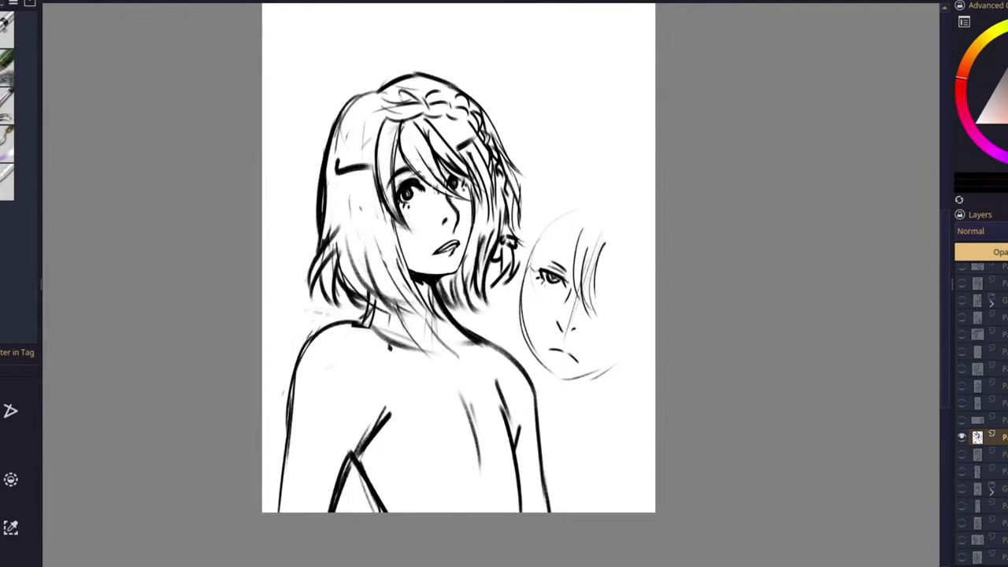
Step: Erase the second face's cheek and chin contour, then redraw the near cheek line with a curved rim under the eye
{"action": "mouse_move", "coordinate": [529, 280]}
{"action": "left_mouse_down"}
{"action": "mouse_move", "coordinate": [531, 341]}
{"action": "mouse_move", "coordinate": [563, 384]}
{"action": "mouse_move", "coordinate": [579, 384]}
{"action": "left_mouse_up"}
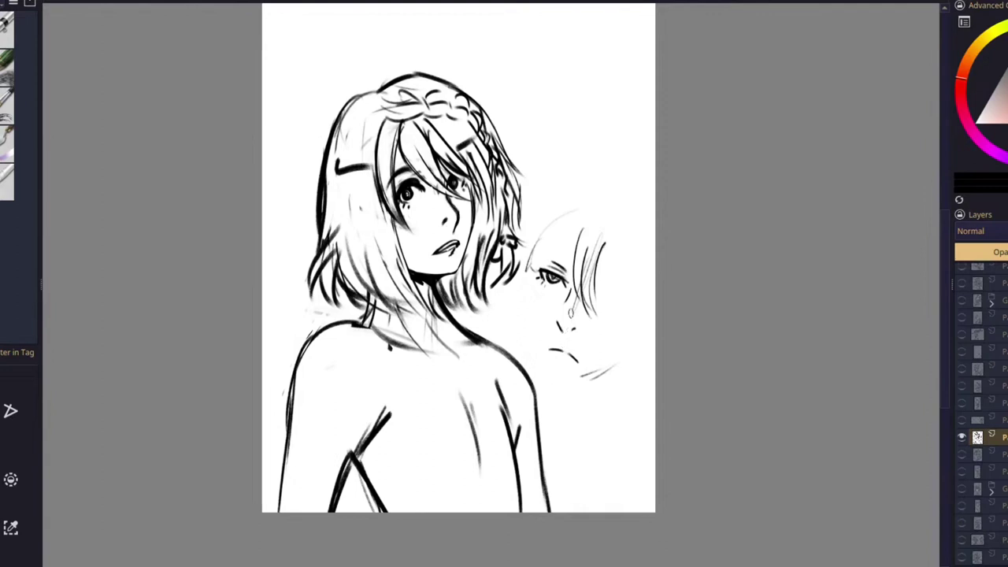
{"action": "left_click_drag", "start_coordinate": [588, 285], "coordinate": [600, 240]}
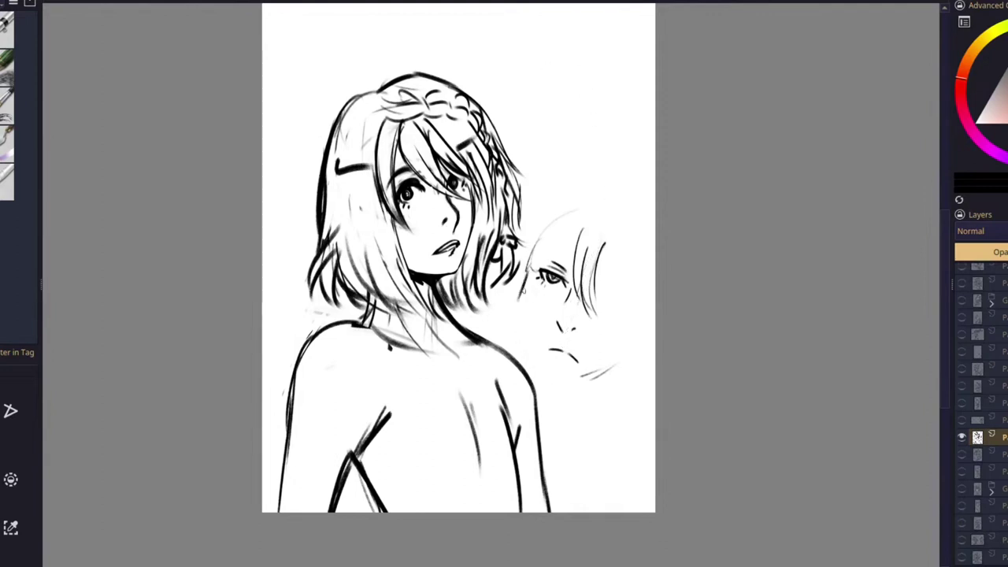
{"action": "mouse_move", "coordinate": [532, 268]}
{"action": "left_mouse_down"}
{"action": "mouse_move", "coordinate": [519, 324]}
{"action": "mouse_move", "coordinate": [528, 372]}
{"action": "left_mouse_up"}
{"action": "key", "text": "ctrl+z"}
{"action": "mouse_move", "coordinate": [520, 311]}
{"action": "left_mouse_down"}
{"action": "mouse_move", "coordinate": [528, 370]}
{"action": "mouse_move", "coordinate": [550, 395]}
{"action": "left_mouse_up"}
{"action": "mouse_move", "coordinate": [528, 283]}
{"action": "left_mouse_down"}
{"action": "mouse_move", "coordinate": [563, 299]}
{"action": "mouse_move", "coordinate": [544, 300]}
{"action": "mouse_move", "coordinate": [583, 301]}
{"action": "mouse_move", "coordinate": [595, 326]}
{"action": "left_mouse_up"}
{"action": "mouse_move", "coordinate": [593, 327]}
{"action": "left_mouse_down"}
{"action": "mouse_move", "coordinate": [612, 339]}
{"action": "mouse_move", "coordinate": [628, 331]}
{"action": "left_mouse_up"}
{"action": "key", "text": "ctrl+z"}
Step: Draw bold bang strands between the second face's eyes and curved locks over the far side of the forehead
{"action": "mouse_move", "coordinate": [600, 230]}
{"action": "left_mouse_down"}
{"action": "mouse_move", "coordinate": [574, 273]}
{"action": "mouse_move", "coordinate": [575, 328]}
{"action": "left_mouse_up"}
{"action": "key", "text": "ctrl+z"}
{"action": "key", "text": "ctrl+z"}
{"action": "mouse_move", "coordinate": [578, 261]}
{"action": "left_mouse_down"}
{"action": "mouse_move", "coordinate": [578, 315]}
{"action": "mouse_move", "coordinate": [591, 335]}
{"action": "left_mouse_up"}
{"action": "left_click_drag", "start_coordinate": [587, 276], "coordinate": [599, 348]}
{"action": "left_click_drag", "start_coordinate": [605, 239], "coordinate": [589, 301]}
{"action": "left_click_drag", "start_coordinate": [599, 263], "coordinate": [616, 321]}
{"action": "left_click_drag", "start_coordinate": [602, 241], "coordinate": [613, 354]}
{"action": "left_click_drag", "start_coordinate": [610, 258], "coordinate": [608, 366]}
Step: Draw long side locks sweeping down past the second face's jaw toward the canvas edge
{"action": "left_click_drag", "start_coordinate": [628, 306], "coordinate": [598, 389]}
{"action": "left_click_drag", "start_coordinate": [626, 348], "coordinate": [589, 432]}
{"action": "key", "text": "ctrl+z"}
{"action": "key", "text": "ctrl+z"}
{"action": "left_click_drag", "start_coordinate": [627, 306], "coordinate": [578, 404]}
{"action": "left_click_drag", "start_coordinate": [625, 362], "coordinate": [584, 438]}
{"action": "left_click_drag", "start_coordinate": [631, 392], "coordinate": [589, 453]}
{"action": "left_click_drag", "start_coordinate": [655, 361], "coordinate": [613, 408]}
{"action": "key", "text": "ctrl+z"}
{"action": "left_click_drag", "start_coordinate": [593, 207], "coordinate": [547, 263]}
{"action": "key", "text": "ctrl+z"}
{"action": "left_click_drag", "start_coordinate": [595, 294], "coordinate": [595, 299]}
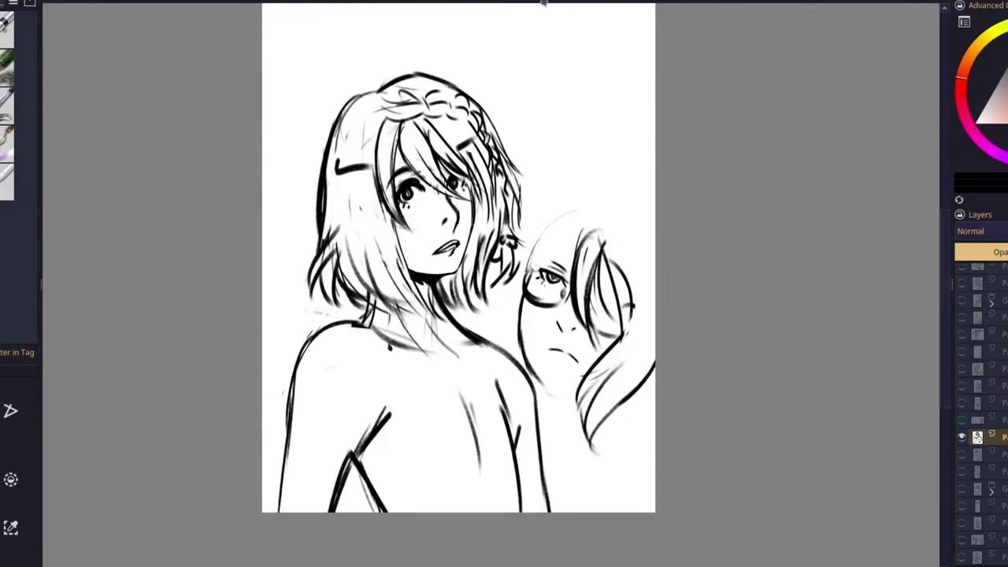
Step: Sketch the second face's far eye behind the bangs and close the chin contour
{"action": "mouse_move", "coordinate": [541, 269]}
{"action": "left_mouse_down"}
{"action": "mouse_move", "coordinate": [567, 280]}
{"action": "mouse_move", "coordinate": [546, 269]}
{"action": "left_mouse_up"}
{"action": "mouse_move", "coordinate": [601, 301]}
{"action": "left_mouse_down"}
{"action": "mouse_move", "coordinate": [624, 307]}
{"action": "mouse_move", "coordinate": [603, 293]}
{"action": "mouse_move", "coordinate": [614, 292]}
{"action": "mouse_move", "coordinate": [625, 317]}
{"action": "mouse_move", "coordinate": [601, 315]}
{"action": "left_mouse_up"}
{"action": "key", "text": "ctrl+z"}
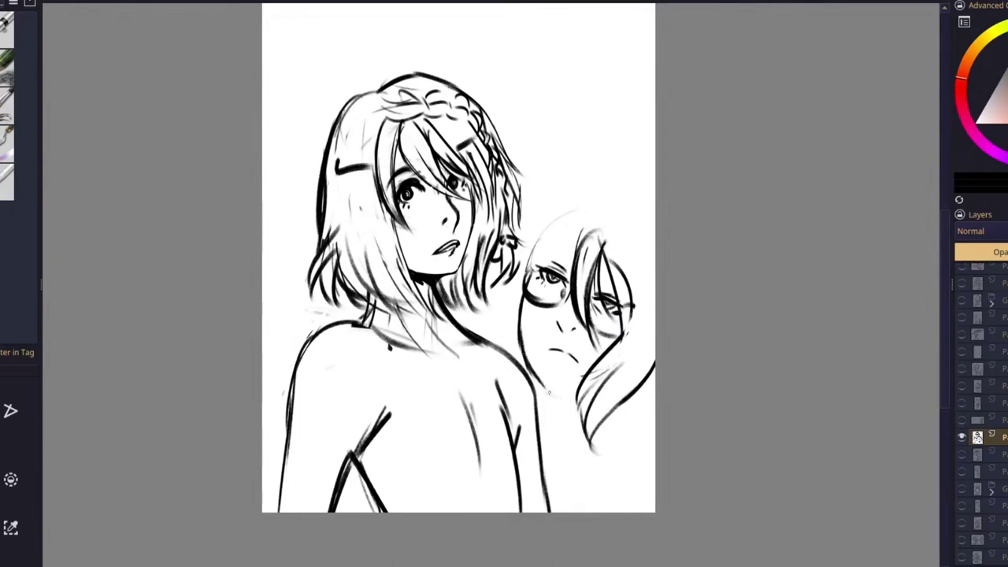
{"action": "mouse_move", "coordinate": [537, 378]}
{"action": "left_mouse_down"}
{"action": "mouse_move", "coordinate": [553, 395]}
{"action": "mouse_move", "coordinate": [583, 398]}
{"action": "left_mouse_up"}
Step: Draw parted bang strands sweeping across the second face's forehead to the near temple
{"action": "left_click_drag", "start_coordinate": [590, 215], "coordinate": [578, 280]}
{"action": "left_click_drag", "start_coordinate": [585, 214], "coordinate": [530, 289]}
{"action": "key", "text": "ctrl+z"}
{"action": "key", "text": "ctrl+z"}
{"action": "left_click_drag", "start_coordinate": [589, 234], "coordinate": [532, 289]}
{"action": "left_click_drag", "start_coordinate": [578, 216], "coordinate": [517, 305]}
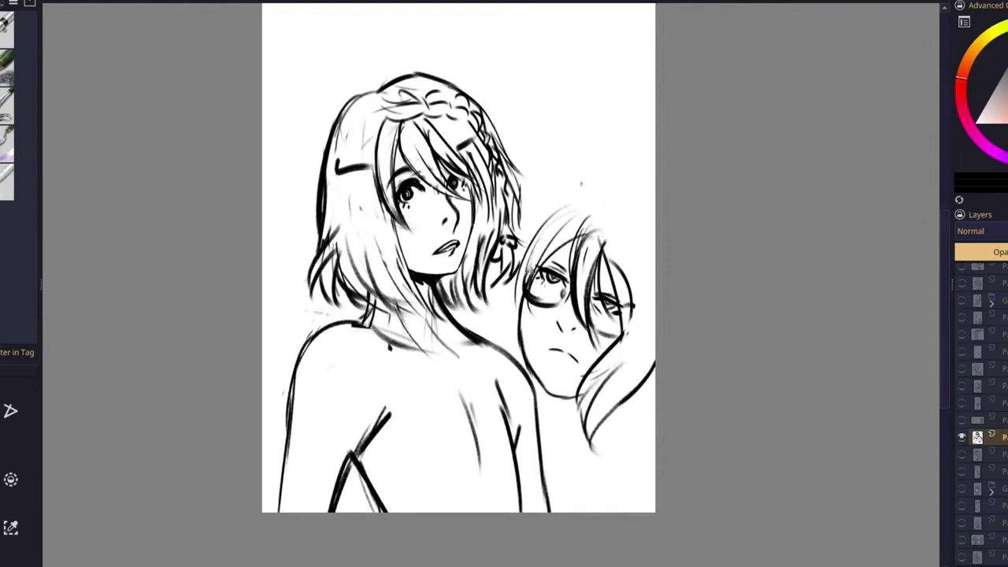
Step: Sketch the second head's outer near-side hair strands flowing down toward the first character's shoulder
{"action": "key", "text": "ctrl+z"}
{"action": "mouse_move", "coordinate": [583, 179]}
{"action": "left_mouse_down"}
{"action": "mouse_move", "coordinate": [518, 239]}
{"action": "mouse_move", "coordinate": [521, 258]}
{"action": "left_mouse_up"}
{"action": "left_click_drag", "start_coordinate": [528, 220], "coordinate": [493, 283]}
{"action": "key", "text": "ctrl+z"}
{"action": "key", "text": "ctrl+z"}
{"action": "left_click_drag", "start_coordinate": [563, 184], "coordinate": [518, 244]}
{"action": "mouse_move", "coordinate": [529, 229]}
{"action": "left_mouse_down"}
{"action": "mouse_move", "coordinate": [489, 283]}
{"action": "mouse_move", "coordinate": [484, 337]}
{"action": "left_mouse_up"}
{"action": "mouse_move", "coordinate": [504, 290]}
{"action": "left_mouse_down"}
{"action": "mouse_move", "coordinate": [489, 330]}
{"action": "mouse_move", "coordinate": [493, 355]}
{"action": "left_mouse_up"}
Step: Add hair strands falling along the second face's near cheek down to the shoulder line
{"action": "left_click_drag", "start_coordinate": [522, 307], "coordinate": [524, 386]}
{"action": "key", "text": "ctrl+z"}
{"action": "key", "text": "ctrl+z"}
{"action": "left_click_drag", "start_coordinate": [523, 304], "coordinate": [529, 364]}
{"action": "left_click_drag", "start_coordinate": [521, 328], "coordinate": [527, 370]}
{"action": "mouse_move", "coordinate": [482, 287]}
{"action": "left_mouse_down"}
{"action": "mouse_move", "coordinate": [470, 334]}
{"action": "mouse_move", "coordinate": [544, 383]}
{"action": "left_mouse_up"}
{"action": "key", "text": "ctrl+z"}
{"action": "mouse_move", "coordinate": [526, 342]}
{"action": "left_mouse_down"}
{"action": "mouse_move", "coordinate": [546, 386]}
{"action": "mouse_move", "coordinate": [530, 363]}
{"action": "mouse_move", "coordinate": [534, 377]}
{"action": "mouse_move", "coordinate": [573, 398]}
{"action": "left_mouse_up"}
{"action": "key", "text": "ctrl+z"}
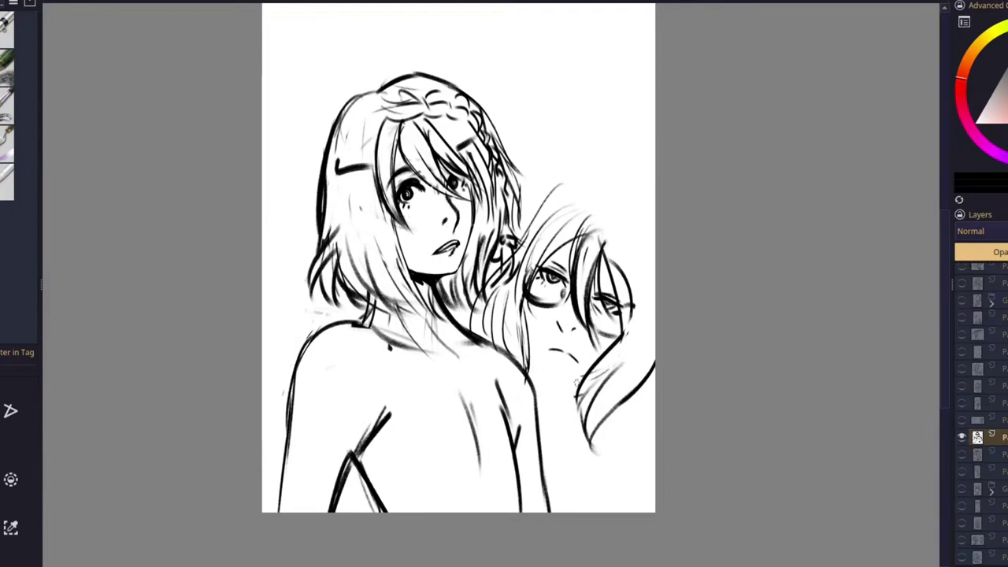
{"action": "key", "text": "ctrl+z"}
{"action": "mouse_move", "coordinate": [528, 340]}
{"action": "left_mouse_down"}
{"action": "mouse_move", "coordinate": [544, 385]}
{"action": "mouse_move", "coordinate": [570, 400]}
{"action": "mouse_move", "coordinate": [597, 389]}
{"action": "left_mouse_up"}
{"action": "key", "text": "ctrl+z"}
{"action": "key", "text": "ctrl+z"}
{"action": "key", "text": "ctrl+z"}
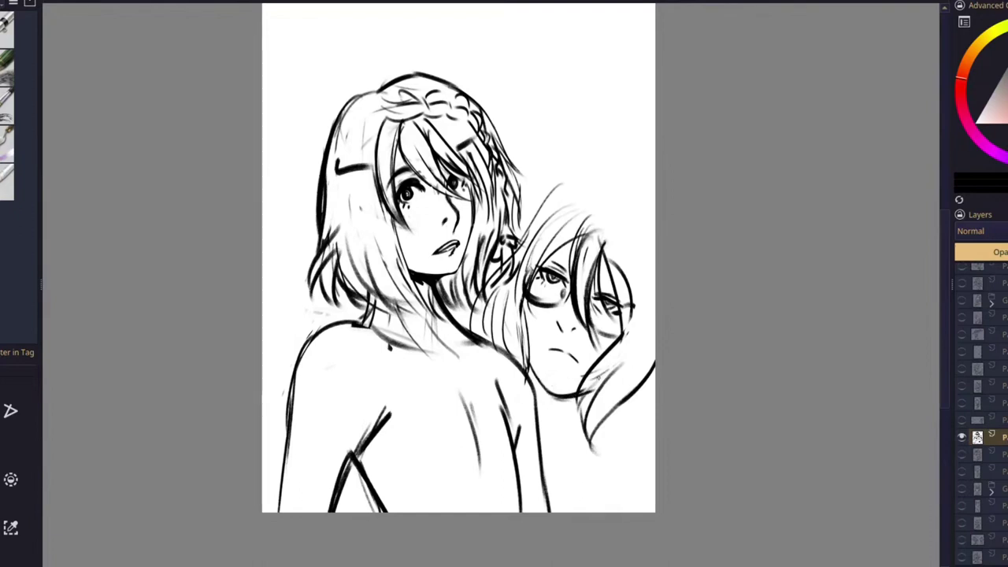
Step: Redraw and darken the hair strands bordering the second face's near cheek
{"action": "left_click_drag", "start_coordinate": [528, 315], "coordinate": [530, 359]}
{"action": "key", "text": "ctrl+z"}
{"action": "left_click_drag", "start_coordinate": [526, 270], "coordinate": [522, 348]}
{"action": "mouse_move", "coordinate": [526, 312]}
{"action": "left_mouse_down"}
{"action": "mouse_move", "coordinate": [526, 267]}
{"action": "mouse_move", "coordinate": [531, 378]}
{"action": "left_mouse_up"}
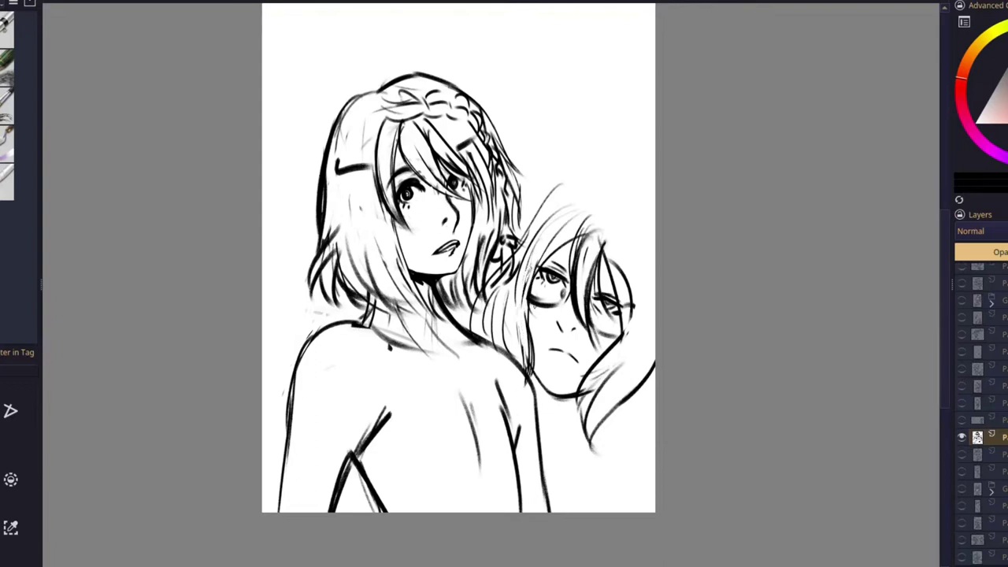
Step: Transform the second head, scaling it down slightly and moving it closer to the first character's shoulder
{"action": "mouse_move", "coordinate": [646, 488]}
{"action": "left_mouse_down"}
{"action": "mouse_move", "coordinate": [636, 147]}
{"action": "mouse_move", "coordinate": [540, 203]}
{"action": "mouse_move", "coordinate": [512, 295]}
{"action": "mouse_move", "coordinate": [480, 308]}
{"action": "mouse_move", "coordinate": [477, 337]}
{"action": "mouse_move", "coordinate": [519, 362]}
{"action": "mouse_move", "coordinate": [630, 482]}
{"action": "left_mouse_up"}
{"action": "key", "text": "ctrl+t"}
{"action": "left_click_drag", "start_coordinate": [701, 128], "coordinate": [681, 156]}
{"action": "mouse_move", "coordinate": [600, 325]}
{"action": "left_mouse_down"}
{"action": "mouse_move", "coordinate": [474, 208]}
{"action": "mouse_move", "coordinate": [581, 309]}
{"action": "left_mouse_up"}
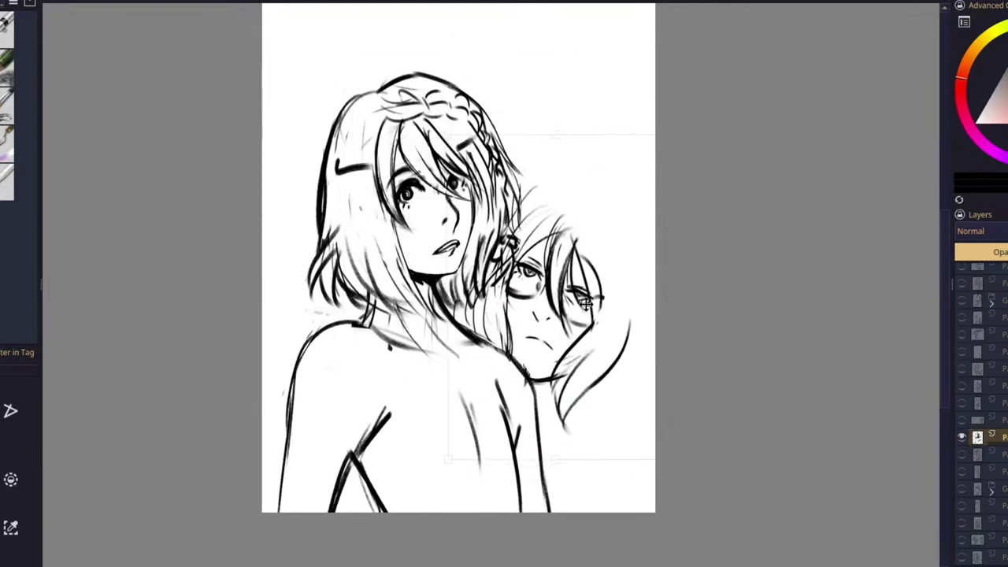
{"action": "key", "text": "Return"}
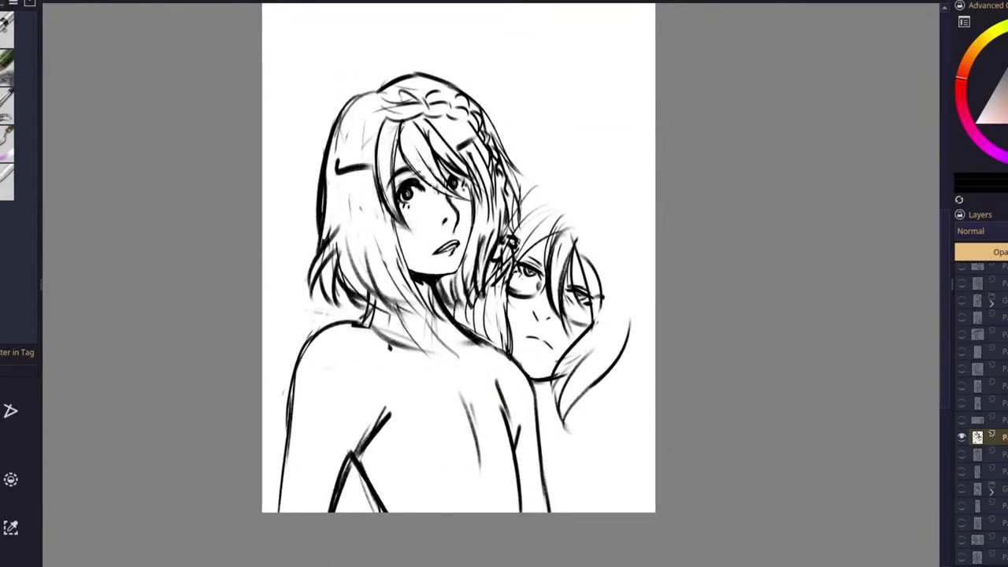
Step: Draw the second head's crown contour and part strands, with large curled strands of hair standing up on top
{"action": "left_click_drag", "start_coordinate": [561, 378], "coordinate": [543, 441]}
{"action": "key", "text": "ctrl+z"}
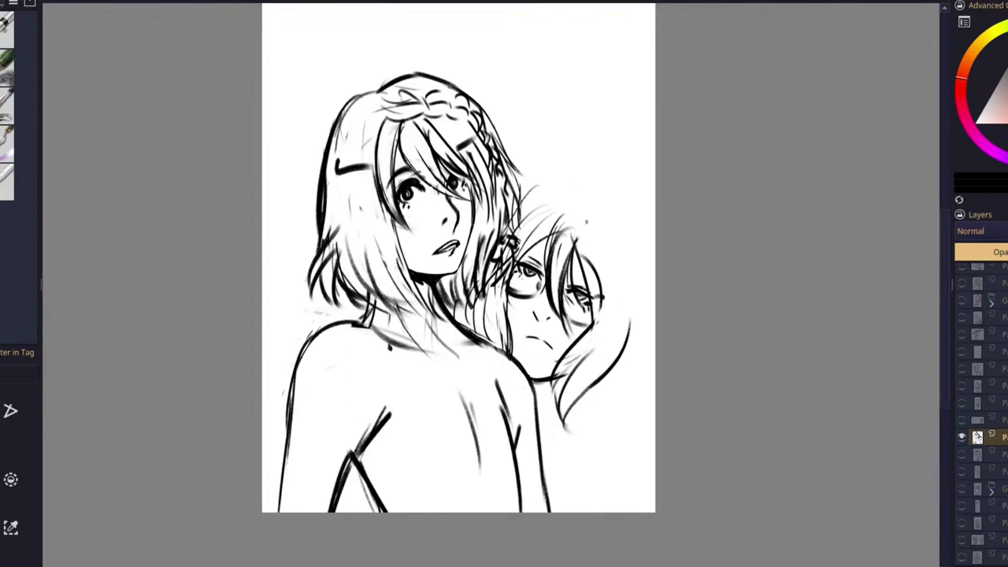
{"action": "left_click_drag", "start_coordinate": [586, 202], "coordinate": [548, 263]}
{"action": "left_click_drag", "start_coordinate": [578, 224], "coordinate": [561, 277]}
{"action": "left_click_drag", "start_coordinate": [504, 230], "coordinate": [575, 177]}
{"action": "left_click_drag", "start_coordinate": [571, 126], "coordinate": [550, 167]}
{"action": "mouse_move", "coordinate": [603, 88]}
{"action": "left_mouse_down"}
{"action": "mouse_move", "coordinate": [579, 183]}
{"action": "mouse_move", "coordinate": [534, 150]}
{"action": "mouse_move", "coordinate": [561, 99]}
{"action": "left_mouse_up"}
{"action": "mouse_move", "coordinate": [532, 129]}
{"action": "left_mouse_down"}
{"action": "mouse_move", "coordinate": [576, 183]}
{"action": "mouse_move", "coordinate": [619, 196]}
{"action": "mouse_move", "coordinate": [515, 193]}
{"action": "mouse_move", "coordinate": [652, 252]}
{"action": "mouse_move", "coordinate": [656, 293]}
{"action": "left_mouse_up"}
{"action": "key", "text": "ctrl+z"}
{"action": "key", "text": "ctrl+z"}
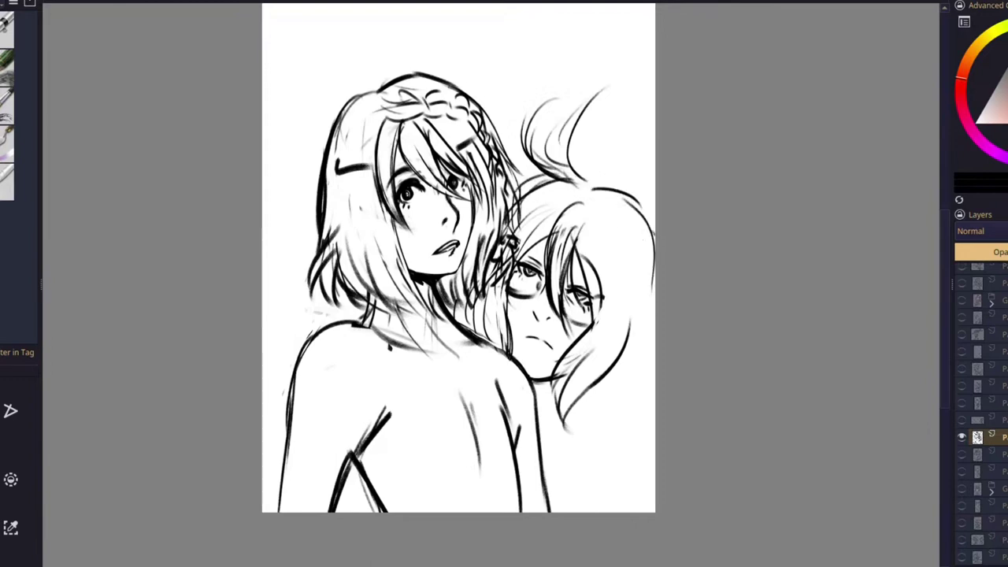
Step: Fill in the second head's far-side hair with long strands, flicked ends and a hair clip line
{"action": "mouse_move", "coordinate": [644, 204]}
{"action": "left_mouse_down"}
{"action": "mouse_move", "coordinate": [653, 235]}
{"action": "mouse_move", "coordinate": [600, 340]}
{"action": "left_mouse_up"}
{"action": "mouse_move", "coordinate": [644, 279]}
{"action": "left_mouse_down"}
{"action": "mouse_move", "coordinate": [586, 425]}
{"action": "mouse_move", "coordinate": [647, 364]}
{"action": "left_mouse_up"}
{"action": "mouse_move", "coordinate": [606, 404]}
{"action": "left_mouse_down"}
{"action": "mouse_move", "coordinate": [655, 353]}
{"action": "mouse_move", "coordinate": [655, 383]}
{"action": "left_mouse_up"}
{"action": "left_click_drag", "start_coordinate": [655, 324], "coordinate": [585, 411]}
{"action": "mouse_move", "coordinate": [649, 208]}
{"action": "left_mouse_down"}
{"action": "mouse_move", "coordinate": [611, 257]}
{"action": "mouse_move", "coordinate": [655, 274]}
{"action": "left_mouse_up"}
Step: Sketch the second character's neck, shoulder and arm lines down to the canvas edge
{"action": "left_click_drag", "start_coordinate": [506, 239], "coordinate": [518, 230]}
{"action": "mouse_move", "coordinate": [537, 386]}
{"action": "left_mouse_down"}
{"action": "mouse_move", "coordinate": [543, 413]}
{"action": "mouse_move", "coordinate": [557, 389]}
{"action": "mouse_move", "coordinate": [557, 413]}
{"action": "left_mouse_up"}
{"action": "key", "text": "ctrl+z"}
{"action": "key", "text": "ctrl+z"}
{"action": "mouse_move", "coordinate": [554, 386]}
{"action": "left_mouse_down"}
{"action": "mouse_move", "coordinate": [560, 434]}
{"action": "mouse_move", "coordinate": [598, 479]}
{"action": "mouse_move", "coordinate": [586, 511]}
{"action": "left_mouse_up"}
{"action": "key", "text": "ctrl+z"}
{"action": "key", "text": "ctrl+z"}
{"action": "mouse_move", "coordinate": [619, 389]}
{"action": "left_mouse_down"}
{"action": "mouse_move", "coordinate": [580, 451]}
{"action": "mouse_move", "coordinate": [610, 488]}
{"action": "mouse_move", "coordinate": [597, 512]}
{"action": "left_mouse_up"}
{"action": "left_click_drag", "start_coordinate": [620, 458], "coordinate": [598, 486]}
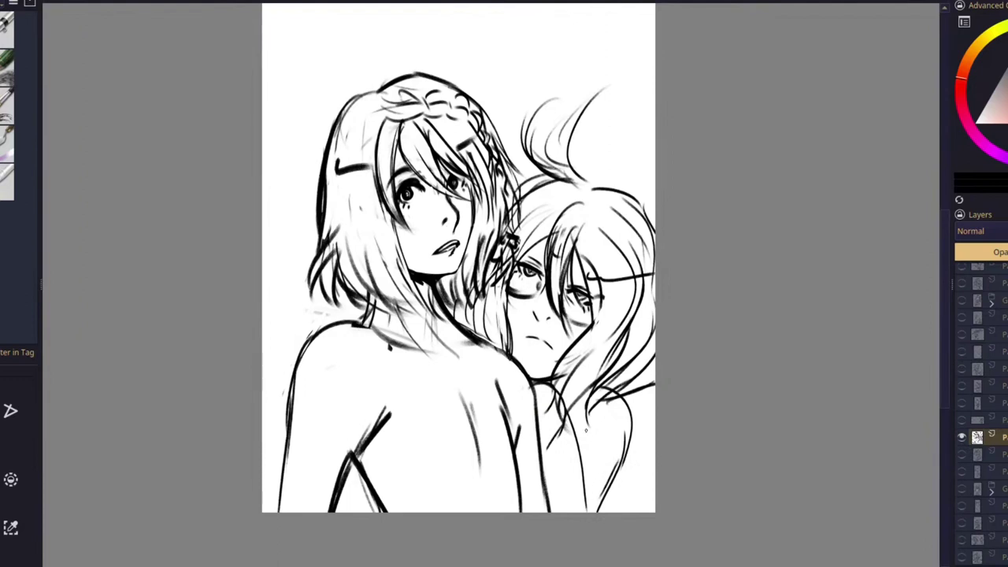
Step: Draw a small question mark above the first character's head
{"action": "left_click_drag", "start_coordinate": [489, 67], "coordinate": [493, 86]}
{"action": "left_click", "coordinate": [493, 93]}
{"action": "left_click", "coordinate": [512, 57]}
{"action": "key", "text": "ctrl+z"}
Step: Extend the back of the first character's hair outward and fill the added section with dark hatching
{"action": "mouse_move", "coordinate": [367, 85]}
{"action": "left_mouse_down"}
{"action": "mouse_move", "coordinate": [318, 178]}
{"action": "mouse_move", "coordinate": [310, 175]}
{"action": "mouse_move", "coordinate": [296, 221]}
{"action": "left_mouse_up"}
{"action": "left_click_drag", "start_coordinate": [318, 182], "coordinate": [272, 266]}
{"action": "left_click_drag", "start_coordinate": [317, 207], "coordinate": [298, 298]}
{"action": "left_click_drag", "start_coordinate": [307, 243], "coordinate": [334, 307]}
{"action": "mouse_move", "coordinate": [335, 112]}
{"action": "left_mouse_down"}
{"action": "mouse_move", "coordinate": [282, 251]}
{"action": "mouse_move", "coordinate": [300, 251]}
{"action": "mouse_move", "coordinate": [299, 282]}
{"action": "mouse_move", "coordinate": [325, 293]}
{"action": "left_mouse_up"}
{"action": "left_click_drag", "start_coordinate": [369, 86], "coordinate": [337, 114]}
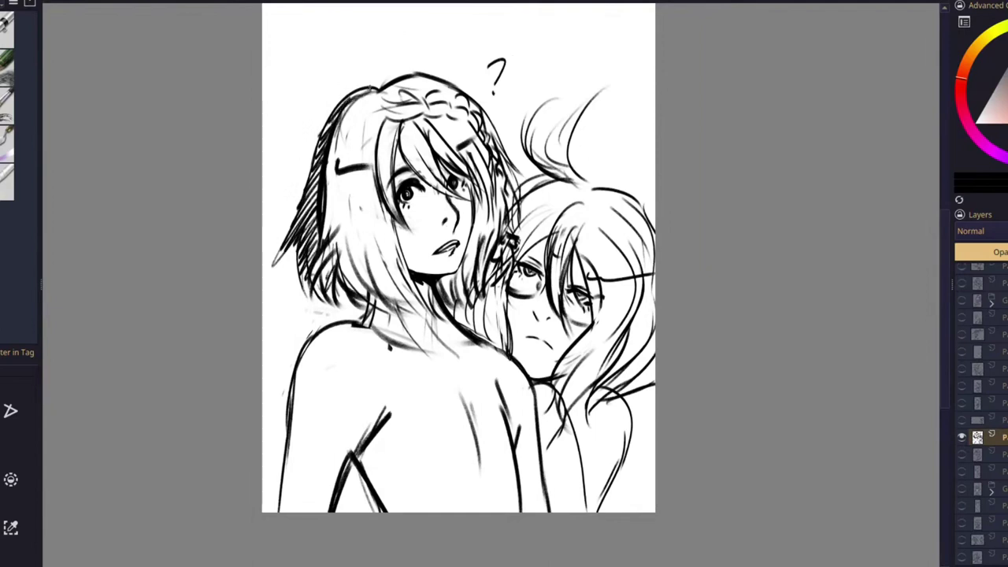
Step: Clean up the first character's shoulder line where it meets the second face, and touch up the hair beside the cheek
{"action": "mouse_move", "coordinate": [511, 347]}
{"action": "left_mouse_down"}
{"action": "mouse_move", "coordinate": [528, 374]}
{"action": "mouse_move", "coordinate": [559, 373]}
{"action": "left_mouse_up"}
{"action": "left_click_drag", "start_coordinate": [466, 337], "coordinate": [530, 386]}
{"action": "mouse_move", "coordinate": [450, 319]}
{"action": "left_mouse_down"}
{"action": "mouse_move", "coordinate": [496, 352]}
{"action": "mouse_move", "coordinate": [479, 340]}
{"action": "mouse_move", "coordinate": [511, 352]}
{"action": "mouse_move", "coordinate": [493, 347]}
{"action": "left_mouse_up"}
{"action": "key", "text": "ctrl+z"}
{"action": "left_click_drag", "start_coordinate": [457, 323], "coordinate": [528, 375]}
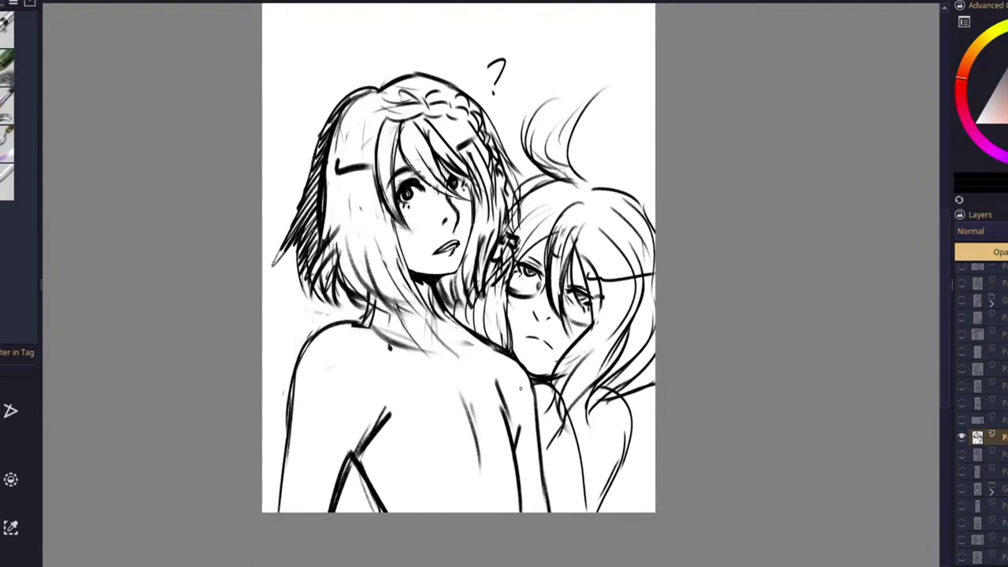
{"action": "key", "text": "ctrl+z"}
{"action": "left_click_drag", "start_coordinate": [510, 306], "coordinate": [514, 352]}
{"action": "mouse_move", "coordinate": [535, 248]}
{"action": "left_mouse_down"}
{"action": "mouse_move", "coordinate": [512, 273]}
{"action": "mouse_move", "coordinate": [524, 260]}
{"action": "left_mouse_up"}
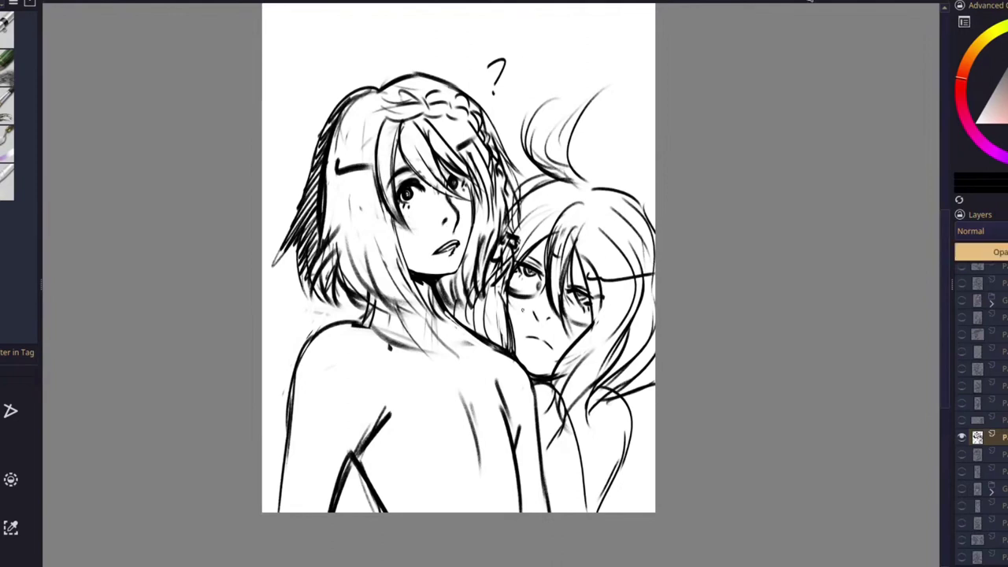
Step: Darken the outer contour of the first character's back hair and sharpen its flared tip
{"action": "left_click_drag", "start_coordinate": [301, 262], "coordinate": [313, 310]}
{"action": "left_click_drag", "start_coordinate": [295, 231], "coordinate": [269, 285]}
{"action": "key", "text": "ctrl+z"}
{"action": "left_click_drag", "start_coordinate": [284, 251], "coordinate": [271, 277]}
{"action": "mouse_move", "coordinate": [304, 218]}
{"action": "left_mouse_down"}
{"action": "mouse_move", "coordinate": [279, 257]}
{"action": "mouse_move", "coordinate": [284, 241]}
{"action": "left_mouse_up"}
{"action": "left_click_drag", "start_coordinate": [315, 162], "coordinate": [297, 204]}
{"action": "left_click_drag", "start_coordinate": [319, 148], "coordinate": [299, 202]}
Step: Add bold strands through the lower near-side hair of the first character, from beside the face to the neck
{"action": "mouse_move", "coordinate": [376, 88]}
{"action": "left_mouse_down"}
{"action": "mouse_move", "coordinate": [305, 159]}
{"action": "mouse_move", "coordinate": [336, 245]}
{"action": "left_mouse_up"}
{"action": "key", "text": "ctrl+z"}
{"action": "left_click_drag", "start_coordinate": [339, 179], "coordinate": [364, 276]}
{"action": "mouse_move", "coordinate": [373, 219]}
{"action": "left_mouse_down"}
{"action": "mouse_move", "coordinate": [415, 303]}
{"action": "mouse_move", "coordinate": [427, 308]}
{"action": "left_mouse_up"}
{"action": "left_click_drag", "start_coordinate": [388, 257], "coordinate": [450, 321]}
{"action": "mouse_move", "coordinate": [376, 233]}
{"action": "left_mouse_down"}
{"action": "mouse_move", "coordinate": [422, 323]}
{"action": "mouse_move", "coordinate": [396, 325]}
{"action": "left_mouse_up"}
{"action": "left_click_drag", "start_coordinate": [345, 269], "coordinate": [383, 301]}
Step: Add dark strands to the first character's far-side hair beside the jaw and neck
{"action": "left_click_drag", "start_coordinate": [486, 195], "coordinate": [470, 289]}
{"action": "key", "text": "ctrl+z"}
{"action": "key", "text": "ctrl+z"}
{"action": "mouse_move", "coordinate": [478, 218]}
{"action": "left_mouse_down"}
{"action": "mouse_move", "coordinate": [462, 281]}
{"action": "mouse_move", "coordinate": [470, 271]}
{"action": "mouse_move", "coordinate": [475, 308]}
{"action": "left_mouse_up"}
{"action": "left_click_drag", "start_coordinate": [472, 269], "coordinate": [470, 319]}
{"action": "left_click_drag", "start_coordinate": [458, 280], "coordinate": [473, 315]}
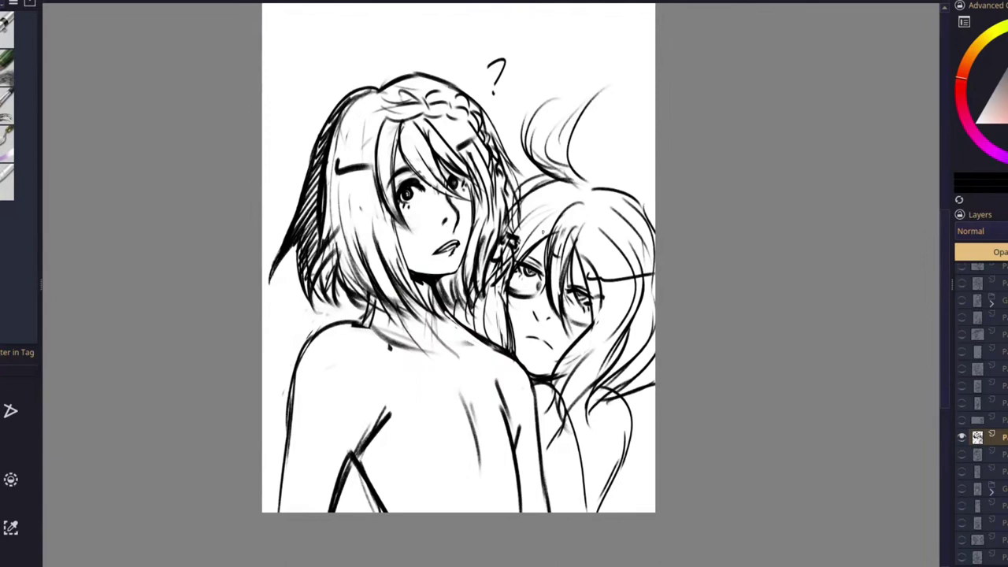
Step: Draw small accent marks above the second head and beneath the question mark
{"action": "left_click_drag", "start_coordinate": [623, 160], "coordinate": [625, 172]}
{"action": "left_click_drag", "start_coordinate": [631, 156], "coordinate": [632, 173]}
{"action": "mouse_move", "coordinate": [501, 106]}
{"action": "left_mouse_down"}
{"action": "mouse_move", "coordinate": [518, 87]}
{"action": "mouse_move", "coordinate": [500, 124]}
{"action": "left_mouse_up"}
{"action": "key", "text": "ctrl+z"}
{"action": "key", "text": "ctrl+z"}
{"action": "left_click_drag", "start_coordinate": [626, 142], "coordinate": [627, 185]}
{"action": "key", "text": "ctrl+z"}
{"action": "key", "text": "ctrl+z"}
{"action": "mouse_move", "coordinate": [626, 139]}
{"action": "left_mouse_down"}
{"action": "mouse_move", "coordinate": [624, 177]}
{"action": "mouse_move", "coordinate": [620, 157]}
{"action": "left_mouse_up"}
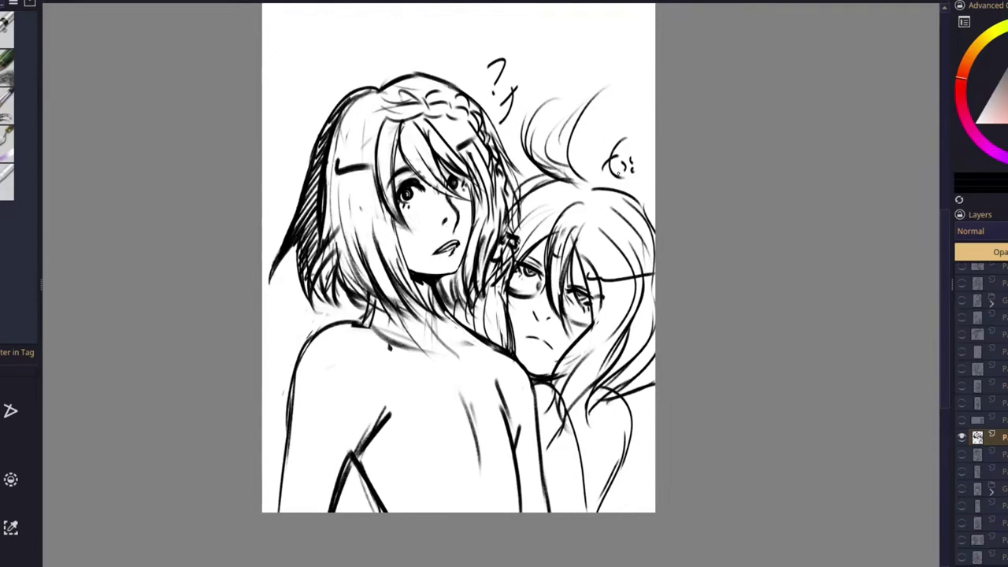
{"action": "key", "text": "ctrl+z"}
{"action": "key", "text": "ctrl+z"}
{"action": "key", "text": "ctrl+z"}
{"action": "key", "text": "ctrl+z"}
Step: Draw a curved stroke beside the question mark, reaching down to the accent mark beneath it
{"action": "mouse_move", "coordinate": [502, 111]}
{"action": "left_mouse_down"}
{"action": "mouse_move", "coordinate": [524, 77]}
{"action": "mouse_move", "coordinate": [515, 55]}
{"action": "left_mouse_up"}
{"action": "key", "text": "ctrl+z"}
{"action": "left_click_drag", "start_coordinate": [518, 58], "coordinate": [506, 134]}
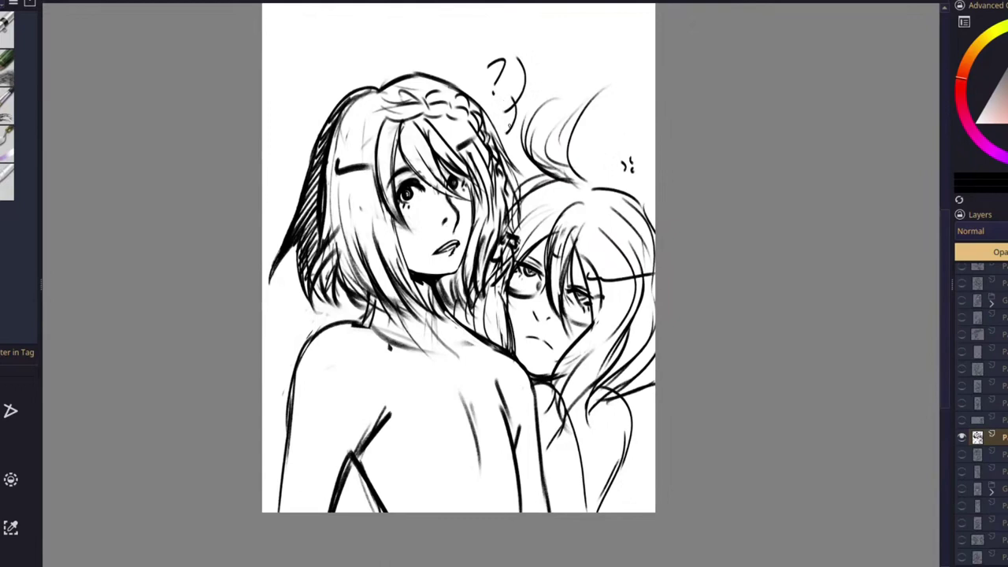
Step: Add a curve around the accent marks above the second head and outline the first character's puffed sleeve with a star-shaped ornament
{"action": "mouse_move", "coordinate": [624, 140]}
{"action": "left_mouse_down"}
{"action": "mouse_move", "coordinate": [635, 183]}
{"action": "mouse_move", "coordinate": [618, 159]}
{"action": "left_mouse_up"}
{"action": "mouse_move", "coordinate": [291, 438]}
{"action": "left_mouse_down"}
{"action": "mouse_move", "coordinate": [386, 341]}
{"action": "mouse_move", "coordinate": [279, 439]}
{"action": "left_mouse_up"}
{"action": "left_click_drag", "start_coordinate": [365, 322], "coordinate": [279, 447]}
{"action": "mouse_move", "coordinate": [356, 386]}
{"action": "left_mouse_down"}
{"action": "mouse_move", "coordinate": [365, 411]}
{"action": "mouse_move", "coordinate": [384, 390]}
{"action": "left_mouse_up"}
{"action": "left_click_drag", "start_coordinate": [384, 391], "coordinate": [361, 420]}
{"action": "left_click_drag", "start_coordinate": [375, 368], "coordinate": [368, 386]}
Step: Rough in the upper edge of an armband below the puffed sleeve, undoing the unwanted lower-edge and emblem strokes
{"action": "left_click_drag", "start_coordinate": [281, 468], "coordinate": [351, 492]}
{"action": "key", "text": "ctrl+z"}
{"action": "key", "text": "ctrl+z"}
{"action": "mouse_move", "coordinate": [290, 438]}
{"action": "left_mouse_down"}
{"action": "mouse_move", "coordinate": [352, 464]}
{"action": "mouse_move", "coordinate": [344, 459]}
{"action": "left_mouse_up"}
{"action": "left_click_drag", "start_coordinate": [313, 460], "coordinate": [345, 474]}
{"action": "left_click_drag", "start_coordinate": [297, 452], "coordinate": [294, 483]}
{"action": "left_click_drag", "start_coordinate": [294, 484], "coordinate": [331, 499]}
{"action": "key", "text": "ctrl+z"}
{"action": "key", "text": "ctrl+z"}
{"action": "key", "text": "ctrl+z"}
Step: Draw an angular emblem on the first character's armband, add its lower edge and hatch the dark sleeve beneath it
{"action": "mouse_move", "coordinate": [310, 442]}
{"action": "left_mouse_down"}
{"action": "mouse_move", "coordinate": [283, 461]}
{"action": "mouse_move", "coordinate": [292, 486]}
{"action": "left_mouse_up"}
{"action": "left_click_drag", "start_coordinate": [290, 488], "coordinate": [302, 498]}
{"action": "mouse_move", "coordinate": [315, 455]}
{"action": "left_mouse_down"}
{"action": "mouse_move", "coordinate": [297, 468]}
{"action": "mouse_move", "coordinate": [304, 482]}
{"action": "left_mouse_up"}
{"action": "mouse_move", "coordinate": [303, 478]}
{"action": "left_mouse_down"}
{"action": "mouse_move", "coordinate": [338, 493]}
{"action": "mouse_move", "coordinate": [278, 489]}
{"action": "mouse_move", "coordinate": [283, 447]}
{"action": "mouse_move", "coordinate": [314, 465]}
{"action": "mouse_move", "coordinate": [312, 479]}
{"action": "left_mouse_up"}
{"action": "key", "text": "ctrl+z"}
{"action": "mouse_move", "coordinate": [314, 453]}
{"action": "left_mouse_down"}
{"action": "mouse_move", "coordinate": [312, 478]}
{"action": "mouse_move", "coordinate": [317, 463]}
{"action": "mouse_move", "coordinate": [282, 512]}
{"action": "left_mouse_up"}
{"action": "mouse_move", "coordinate": [328, 488]}
{"action": "left_mouse_down"}
{"action": "mouse_move", "coordinate": [293, 512]}
{"action": "mouse_move", "coordinate": [310, 507]}
{"action": "left_mouse_up"}
{"action": "mouse_move", "coordinate": [310, 470]}
{"action": "left_mouse_down"}
{"action": "mouse_move", "coordinate": [299, 483]}
{"action": "mouse_move", "coordinate": [329, 484]}
{"action": "left_mouse_up"}
Step: Fill the first character's puffed shoulder sleeve with crosshatched lines and reinforce its curved outline
{"action": "mouse_move", "coordinate": [339, 473]}
{"action": "left_mouse_down"}
{"action": "mouse_move", "coordinate": [322, 485]}
{"action": "mouse_move", "coordinate": [291, 475]}
{"action": "mouse_move", "coordinate": [295, 386]}
{"action": "mouse_move", "coordinate": [291, 395]}
{"action": "left_mouse_up"}
{"action": "mouse_move", "coordinate": [279, 434]}
{"action": "left_mouse_down"}
{"action": "mouse_move", "coordinate": [316, 431]}
{"action": "mouse_move", "coordinate": [340, 399]}
{"action": "left_mouse_up"}
{"action": "left_click_drag", "start_coordinate": [370, 348], "coordinate": [308, 426]}
{"action": "left_click_drag", "start_coordinate": [373, 329], "coordinate": [358, 367]}
{"action": "mouse_move", "coordinate": [318, 397]}
{"action": "left_mouse_down"}
{"action": "mouse_move", "coordinate": [294, 427]}
{"action": "mouse_move", "coordinate": [321, 368]}
{"action": "left_mouse_up"}
{"action": "left_click_drag", "start_coordinate": [335, 345], "coordinate": [306, 406]}
{"action": "left_click_drag", "start_coordinate": [349, 326], "coordinate": [318, 399]}
{"action": "mouse_move", "coordinate": [347, 334]}
{"action": "left_mouse_down"}
{"action": "mouse_move", "coordinate": [299, 370]}
{"action": "mouse_move", "coordinate": [291, 391]}
{"action": "left_mouse_up"}
{"action": "left_click_drag", "start_coordinate": [352, 341], "coordinate": [282, 416]}
{"action": "left_click_drag", "start_coordinate": [363, 354], "coordinate": [310, 417]}
Step: Draw the first character's curved garment neckline and long hanging straps, and hatch the dark triangular gap between them
{"action": "mouse_move", "coordinate": [300, 352]}
{"action": "left_mouse_down"}
{"action": "mouse_move", "coordinate": [344, 427]}
{"action": "mouse_move", "coordinate": [473, 431]}
{"action": "left_mouse_up"}
{"action": "left_click_drag", "start_coordinate": [400, 405], "coordinate": [502, 407]}
{"action": "key", "text": "ctrl+z"}
{"action": "mouse_move", "coordinate": [476, 326]}
{"action": "left_mouse_down"}
{"action": "mouse_move", "coordinate": [451, 471]}
{"action": "mouse_move", "coordinate": [430, 512]}
{"action": "left_mouse_up"}
{"action": "left_click_drag", "start_coordinate": [485, 400], "coordinate": [432, 507]}
{"action": "left_click_drag", "start_coordinate": [498, 357], "coordinate": [462, 511]}
{"action": "mouse_move", "coordinate": [464, 435]}
{"action": "left_mouse_down"}
{"action": "mouse_move", "coordinate": [378, 322]}
{"action": "mouse_move", "coordinate": [457, 437]}
{"action": "left_mouse_up"}
{"action": "mouse_move", "coordinate": [383, 345]}
{"action": "left_mouse_down"}
{"action": "mouse_move", "coordinate": [474, 431]}
{"action": "mouse_move", "coordinate": [368, 322]}
{"action": "mouse_move", "coordinate": [266, 428]}
{"action": "left_mouse_up"}
{"action": "mouse_move", "coordinate": [405, 386]}
{"action": "left_mouse_down"}
{"action": "mouse_move", "coordinate": [483, 398]}
{"action": "mouse_move", "coordinate": [448, 397]}
{"action": "mouse_move", "coordinate": [466, 392]}
{"action": "left_mouse_up"}
{"action": "left_click_drag", "start_coordinate": [452, 426], "coordinate": [474, 399]}
Step: Draw the first character's high collar and hatch the neck in dark strokes beneath the hair
{"action": "mouse_move", "coordinate": [386, 342]}
{"action": "left_mouse_down"}
{"action": "mouse_move", "coordinate": [443, 363]}
{"action": "mouse_move", "coordinate": [479, 338]}
{"action": "left_mouse_up"}
{"action": "left_click_drag", "start_coordinate": [373, 323], "coordinate": [452, 335]}
{"action": "mouse_move", "coordinate": [374, 299]}
{"action": "left_mouse_down"}
{"action": "mouse_move", "coordinate": [427, 314]}
{"action": "mouse_move", "coordinate": [366, 323]}
{"action": "mouse_move", "coordinate": [451, 331]}
{"action": "mouse_move", "coordinate": [405, 313]}
{"action": "left_mouse_up"}
{"action": "left_click_drag", "start_coordinate": [405, 312], "coordinate": [430, 326]}
{"action": "mouse_move", "coordinate": [384, 268]}
{"action": "left_mouse_down"}
{"action": "mouse_move", "coordinate": [399, 302]}
{"action": "mouse_move", "coordinate": [424, 319]}
{"action": "mouse_move", "coordinate": [428, 304]}
{"action": "left_mouse_up"}
{"action": "left_click_drag", "start_coordinate": [353, 271], "coordinate": [366, 296]}
{"action": "left_click_drag", "start_coordinate": [370, 299], "coordinate": [389, 311]}
Step: Hatch the outer back section of the first character's hair with dark strands
{"action": "left_click_drag", "start_coordinate": [328, 182], "coordinate": [318, 255]}
{"action": "left_click_drag", "start_coordinate": [344, 106], "coordinate": [308, 260]}
{"action": "mouse_move", "coordinate": [331, 141]}
{"action": "left_mouse_down"}
{"action": "mouse_move", "coordinate": [307, 280]}
{"action": "mouse_move", "coordinate": [350, 284]}
{"action": "left_mouse_up"}
{"action": "left_click_drag", "start_coordinate": [326, 187], "coordinate": [319, 233]}
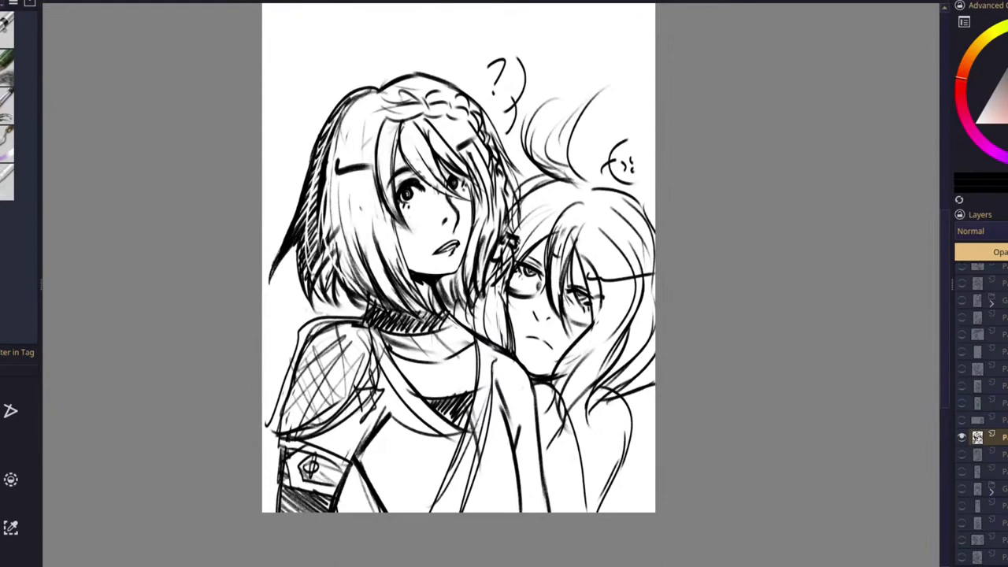
Step: Add hatching and dark strands to the second character's side hair, from beside the eye down to the shoulder
{"action": "left_click_drag", "start_coordinate": [612, 260], "coordinate": [611, 281]}
{"action": "left_click_drag", "start_coordinate": [617, 260], "coordinate": [633, 295]}
{"action": "left_click_drag", "start_coordinate": [643, 259], "coordinate": [623, 352]}
{"action": "left_click_drag", "start_coordinate": [655, 332], "coordinate": [592, 406]}
{"action": "mouse_move", "coordinate": [654, 349]}
{"action": "left_mouse_down"}
{"action": "mouse_move", "coordinate": [607, 393]}
{"action": "mouse_move", "coordinate": [635, 388]}
{"action": "left_mouse_up"}
{"action": "mouse_move", "coordinate": [647, 239]}
{"action": "left_mouse_down"}
{"action": "mouse_move", "coordinate": [633, 262]}
{"action": "mouse_move", "coordinate": [638, 320]}
{"action": "left_mouse_up"}
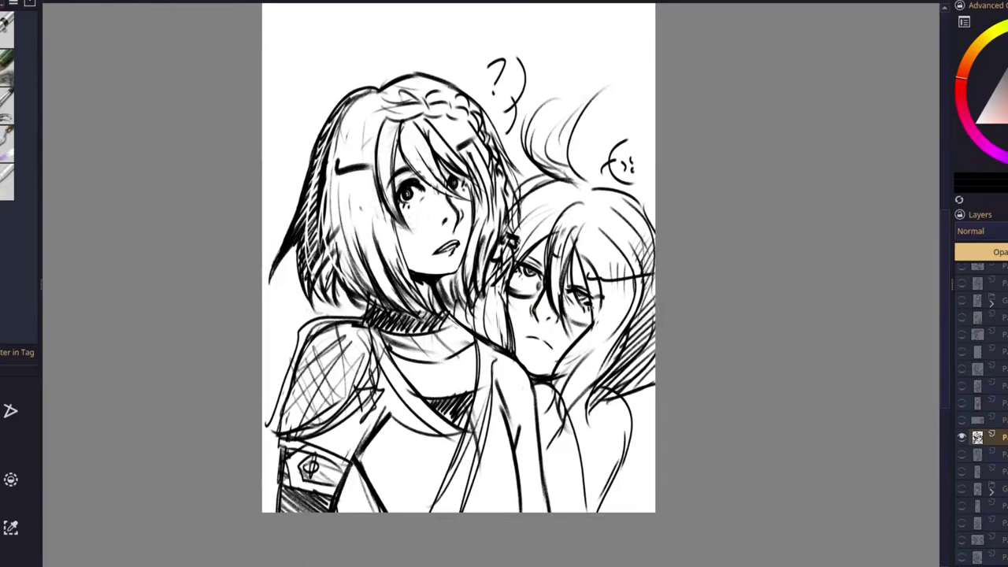
Step: Add a short line beneath the second character's mouth and draw the collar, sleeve folds and arm bands of the outfit
{"action": "left_click_drag", "start_coordinate": [534, 346], "coordinate": [543, 347]}
{"action": "key", "text": "ctrl+z"}
{"action": "mouse_move", "coordinate": [568, 417]}
{"action": "left_mouse_down"}
{"action": "mouse_move", "coordinate": [612, 464]}
{"action": "mouse_move", "coordinate": [604, 485]}
{"action": "mouse_move", "coordinate": [639, 427]}
{"action": "mouse_move", "coordinate": [628, 403]}
{"action": "mouse_move", "coordinate": [611, 496]}
{"action": "mouse_move", "coordinate": [583, 453]}
{"action": "mouse_move", "coordinate": [595, 401]}
{"action": "mouse_move", "coordinate": [616, 443]}
{"action": "left_mouse_up"}
{"action": "key", "text": "ctrl+z"}
{"action": "left_click_drag", "start_coordinate": [586, 476], "coordinate": [598, 512]}
{"action": "mouse_move", "coordinate": [570, 415]}
{"action": "left_mouse_down"}
{"action": "mouse_move", "coordinate": [537, 432]}
{"action": "mouse_move", "coordinate": [578, 425]}
{"action": "mouse_move", "coordinate": [575, 477]}
{"action": "mouse_move", "coordinate": [542, 482]}
{"action": "left_mouse_up"}
{"action": "left_click_drag", "start_coordinate": [537, 435], "coordinate": [583, 423]}
{"action": "mouse_move", "coordinate": [540, 489]}
{"action": "left_mouse_down"}
{"action": "mouse_move", "coordinate": [589, 477]}
{"action": "mouse_move", "coordinate": [583, 512]}
{"action": "left_mouse_up"}
{"action": "left_click_drag", "start_coordinate": [594, 477], "coordinate": [587, 512]}
{"action": "left_click_drag", "start_coordinate": [539, 386], "coordinate": [560, 401]}
{"action": "left_click_drag", "start_coordinate": [550, 409], "coordinate": [556, 419]}
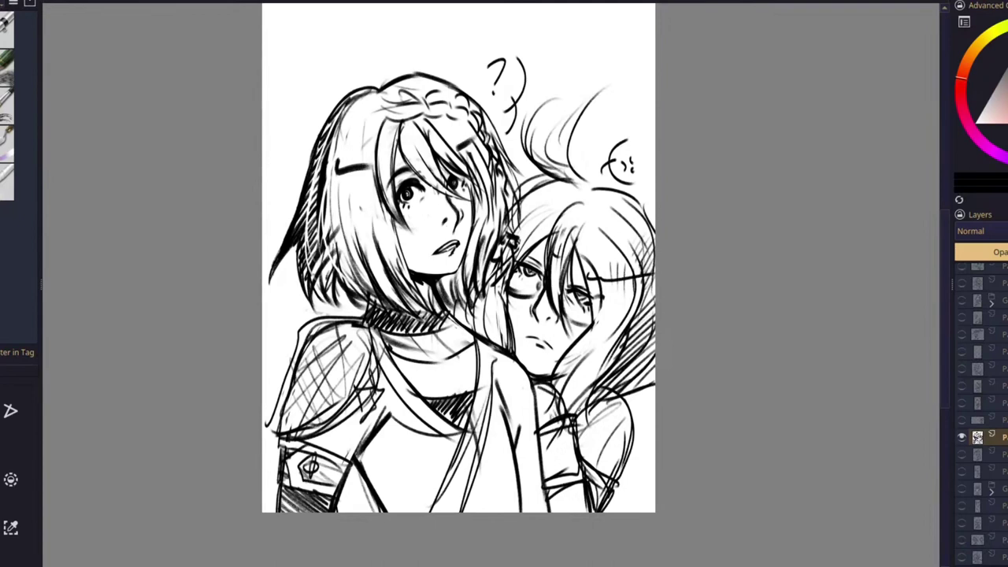
Step: Draw long hair strands running down behind the second character's arm and add fold lines to the shoulder sleeve
{"action": "mouse_move", "coordinate": [630, 468]}
{"action": "left_mouse_down"}
{"action": "mouse_move", "coordinate": [629, 512]}
{"action": "mouse_move", "coordinate": [618, 512]}
{"action": "left_mouse_up"}
{"action": "key", "text": "ctrl+z"}
{"action": "mouse_move", "coordinate": [632, 433]}
{"action": "left_mouse_down"}
{"action": "mouse_move", "coordinate": [627, 469]}
{"action": "mouse_move", "coordinate": [645, 512]}
{"action": "left_mouse_up"}
{"action": "left_click_drag", "start_coordinate": [626, 468], "coordinate": [638, 512]}
{"action": "left_click_drag", "start_coordinate": [602, 421], "coordinate": [595, 452]}
{"action": "left_click_drag", "start_coordinate": [627, 415], "coordinate": [616, 458]}
{"action": "left_click_drag", "start_coordinate": [536, 375], "coordinate": [571, 369]}
{"action": "key", "text": "ctrl+z"}
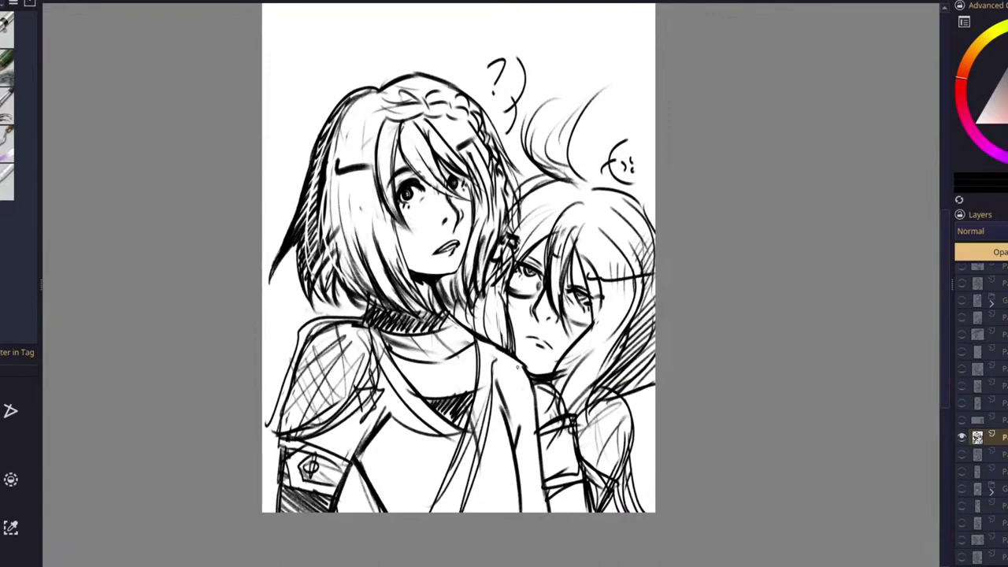
Step: Draw an armband on the first character's far arm, hatch the sleeve below it and add fold strokes above it
{"action": "mouse_move", "coordinate": [515, 456]}
{"action": "left_mouse_down"}
{"action": "mouse_move", "coordinate": [551, 440]}
{"action": "mouse_move", "coordinate": [546, 455]}
{"action": "left_mouse_up"}
{"action": "left_click_drag", "start_coordinate": [518, 488], "coordinate": [545, 479]}
{"action": "mouse_move", "coordinate": [515, 500]}
{"action": "left_mouse_down"}
{"action": "mouse_move", "coordinate": [547, 491]}
{"action": "mouse_move", "coordinate": [538, 478]}
{"action": "mouse_move", "coordinate": [547, 499]}
{"action": "left_mouse_up"}
{"action": "mouse_move", "coordinate": [519, 462]}
{"action": "left_mouse_down"}
{"action": "mouse_move", "coordinate": [531, 482]}
{"action": "mouse_move", "coordinate": [531, 452]}
{"action": "left_mouse_up"}
{"action": "left_click_drag", "start_coordinate": [535, 403], "coordinate": [540, 446]}
{"action": "left_click_drag", "start_coordinate": [539, 408], "coordinate": [544, 444]}
{"action": "left_click_drag", "start_coordinate": [533, 381], "coordinate": [543, 453]}
{"action": "left_click_drag", "start_coordinate": [524, 387], "coordinate": [514, 442]}
Step: Reinforce the first character's hanging straps and neckline with parallel lines, adding a small diamond ornament on the strap
{"action": "mouse_move", "coordinate": [508, 396]}
{"action": "left_mouse_down"}
{"action": "mouse_move", "coordinate": [512, 432]}
{"action": "mouse_move", "coordinate": [464, 512]}
{"action": "left_mouse_up"}
{"action": "left_click_drag", "start_coordinate": [484, 437], "coordinate": [448, 512]}
{"action": "left_click_drag", "start_coordinate": [484, 399], "coordinate": [441, 512]}
{"action": "left_click_drag", "start_coordinate": [373, 360], "coordinate": [461, 457]}
{"action": "mouse_move", "coordinate": [386, 364]}
{"action": "left_mouse_down"}
{"action": "mouse_move", "coordinate": [450, 428]}
{"action": "mouse_move", "coordinate": [492, 410]}
{"action": "left_mouse_up"}
{"action": "left_click_drag", "start_coordinate": [478, 411], "coordinate": [485, 412]}
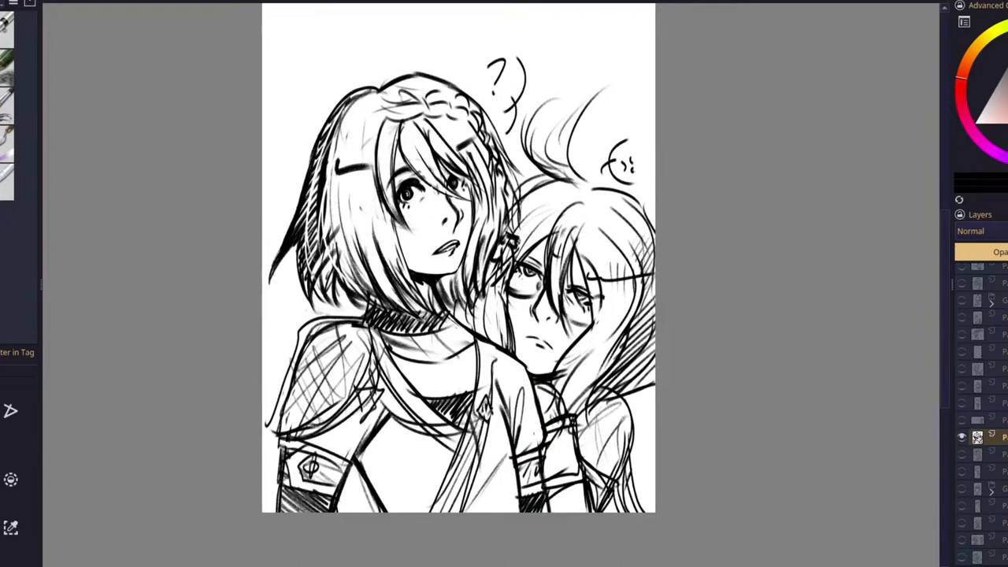
{"action": "mouse_move", "coordinate": [492, 348]}
{"action": "left_mouse_down"}
{"action": "mouse_move", "coordinate": [492, 397]}
{"action": "mouse_move", "coordinate": [454, 512]}
{"action": "left_mouse_up"}
{"action": "mouse_move", "coordinate": [427, 397]}
{"action": "left_mouse_down"}
{"action": "mouse_move", "coordinate": [489, 380]}
{"action": "mouse_move", "coordinate": [457, 393]}
{"action": "left_mouse_up"}
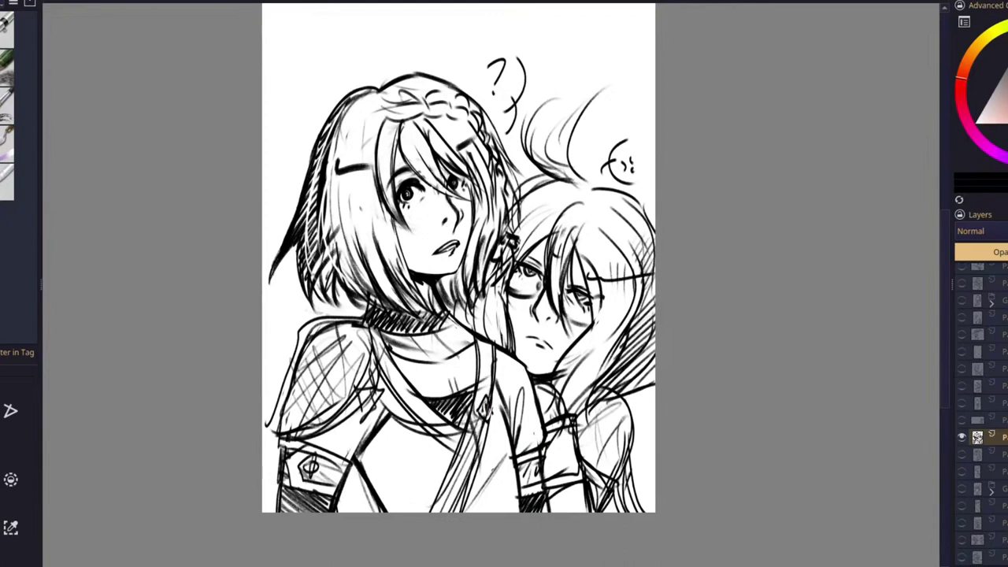
Step: Hatch light shading across the first character's lower torso and sleeve, and touch up the second character's shoulder line
{"action": "mouse_move", "coordinate": [360, 460]}
{"action": "left_mouse_down"}
{"action": "mouse_move", "coordinate": [383, 477]}
{"action": "mouse_move", "coordinate": [373, 512]}
{"action": "left_mouse_up"}
{"action": "mouse_move", "coordinate": [367, 472]}
{"action": "left_mouse_down"}
{"action": "mouse_move", "coordinate": [392, 479]}
{"action": "mouse_move", "coordinate": [405, 512]}
{"action": "mouse_move", "coordinate": [422, 511]}
{"action": "left_mouse_up"}
{"action": "left_click_drag", "start_coordinate": [511, 451], "coordinate": [487, 512]}
{"action": "left_click_drag", "start_coordinate": [526, 386], "coordinate": [519, 427]}
{"action": "left_click_drag", "start_coordinate": [625, 394], "coordinate": [631, 412]}
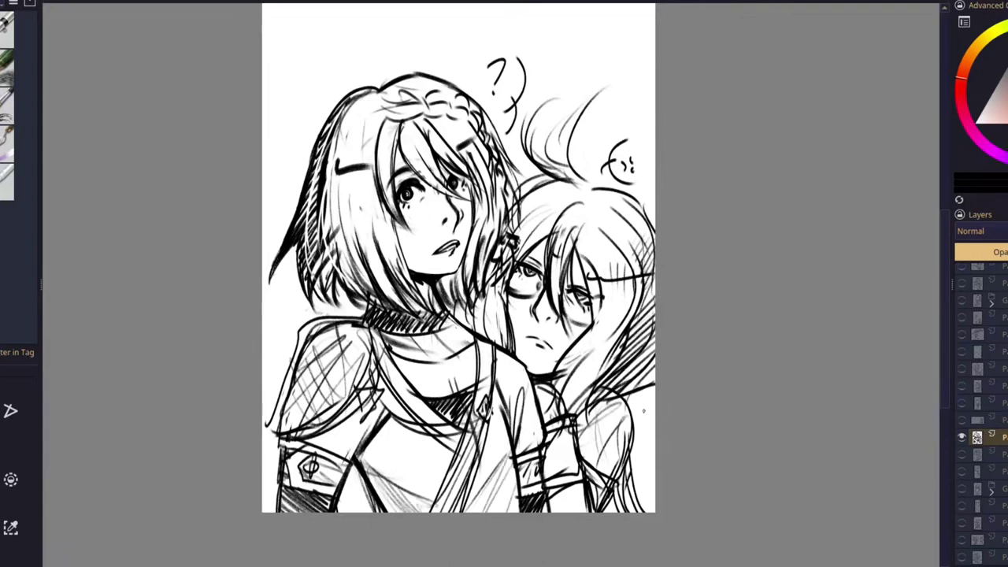
Step: Add strands to the hair hanging between the two faces and a short stroke beside the second character's nose bridge
{"action": "left_click_drag", "start_coordinate": [492, 280], "coordinate": [487, 338]}
{"action": "left_click_drag", "start_coordinate": [513, 284], "coordinate": [540, 293]}
{"action": "left_click_drag", "start_coordinate": [565, 306], "coordinate": [582, 325]}
{"action": "key", "text": "ctrl+z"}
{"action": "key", "text": "ctrl+z"}
{"action": "left_click_drag", "start_coordinate": [541, 293], "coordinate": [533, 305]}
{"action": "left_click_drag", "start_coordinate": [642, 144], "coordinate": [645, 178]}
{"action": "left_click_drag", "start_coordinate": [483, 42], "coordinate": [489, 73]}
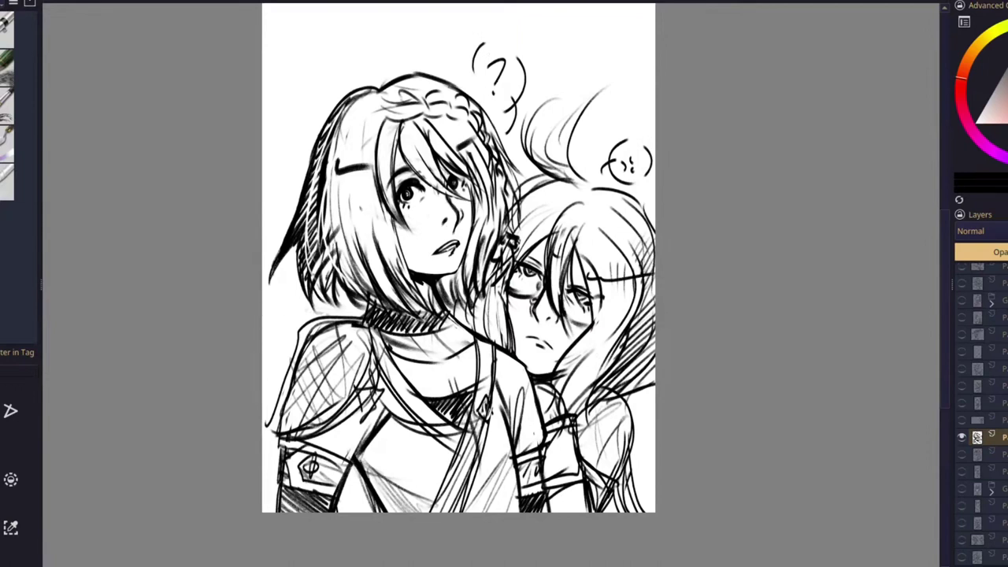
{"action": "left_click_drag", "start_coordinate": [474, 82], "coordinate": [481, 39]}
{"action": "left_click_drag", "start_coordinate": [506, 111], "coordinate": [522, 58]}
Step: Remove the curved strokes around both comic marks, then darken the accent marks and the question mark's dot
{"action": "mouse_move", "coordinate": [602, 168]}
{"action": "left_mouse_down"}
{"action": "mouse_move", "coordinate": [620, 142]}
{"action": "mouse_move", "coordinate": [647, 156]}
{"action": "mouse_move", "coordinate": [617, 174]}
{"action": "mouse_move", "coordinate": [645, 178]}
{"action": "mouse_move", "coordinate": [620, 174]}
{"action": "mouse_move", "coordinate": [637, 164]}
{"action": "left_mouse_up"}
{"action": "key", "text": "ctrl+z"}
{"action": "key", "text": "ctrl+z"}
{"action": "key", "text": "ctrl+z"}
{"action": "left_click_drag", "start_coordinate": [634, 175], "coordinate": [639, 169]}
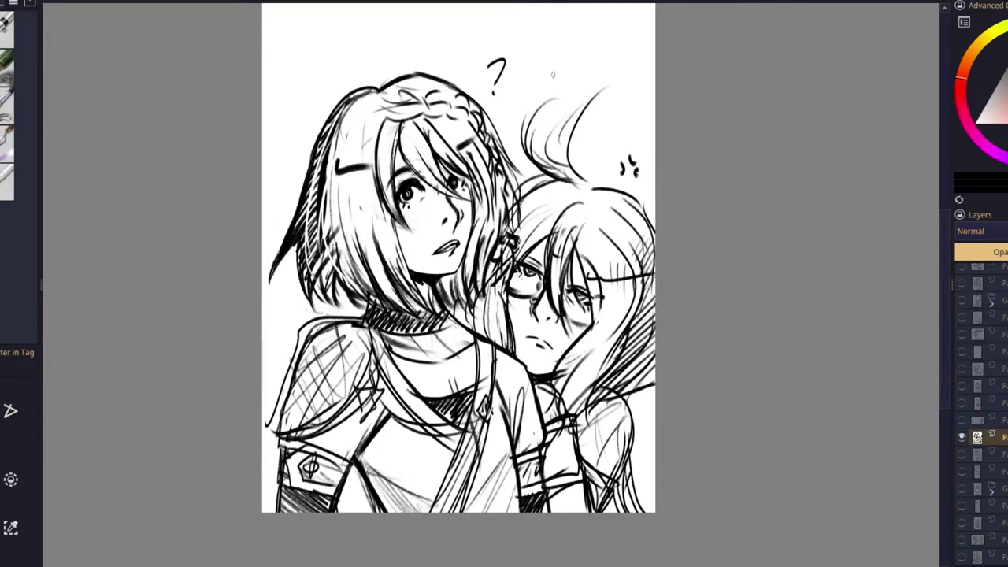
{"action": "left_click", "coordinate": [497, 95]}
Step: Darken the second character's crown and the strands falling from the parting, and hatch shadows beneath both eyes
{"action": "mouse_move", "coordinate": [584, 186]}
{"action": "left_mouse_down"}
{"action": "mouse_move", "coordinate": [642, 203]}
{"action": "mouse_move", "coordinate": [652, 233]}
{"action": "left_mouse_up"}
{"action": "left_click_drag", "start_coordinate": [547, 161], "coordinate": [584, 191]}
{"action": "left_click_drag", "start_coordinate": [585, 195], "coordinate": [563, 223]}
{"action": "left_click_drag", "start_coordinate": [583, 191], "coordinate": [523, 226]}
{"action": "left_click_drag", "start_coordinate": [584, 199], "coordinate": [618, 241]}
{"action": "mouse_move", "coordinate": [585, 202]}
{"action": "left_mouse_down"}
{"action": "mouse_move", "coordinate": [613, 235]}
{"action": "mouse_move", "coordinate": [567, 288]}
{"action": "mouse_move", "coordinate": [606, 290]}
{"action": "left_mouse_up"}
{"action": "left_click_drag", "start_coordinate": [605, 242], "coordinate": [583, 328]}
{"action": "mouse_move", "coordinate": [588, 215]}
{"action": "left_mouse_down"}
{"action": "mouse_move", "coordinate": [609, 266]}
{"action": "mouse_move", "coordinate": [590, 321]}
{"action": "left_mouse_up"}
{"action": "mouse_move", "coordinate": [512, 272]}
{"action": "left_mouse_down"}
{"action": "mouse_move", "coordinate": [511, 287]}
{"action": "mouse_move", "coordinate": [589, 328]}
{"action": "left_mouse_up"}
Step: Thicken the second character's bangs with dark strands falling between and over the eyes
{"action": "left_click_drag", "start_coordinate": [575, 255], "coordinate": [585, 288]}
{"action": "left_click_drag", "start_coordinate": [577, 250], "coordinate": [587, 285]}
{"action": "mouse_move", "coordinate": [581, 229]}
{"action": "left_mouse_down"}
{"action": "mouse_move", "coordinate": [590, 292]}
{"action": "mouse_move", "coordinate": [583, 270]}
{"action": "left_mouse_up"}
{"action": "left_click_drag", "start_coordinate": [585, 200], "coordinate": [575, 266]}
{"action": "left_click_drag", "start_coordinate": [580, 234], "coordinate": [602, 316]}
{"action": "left_click_drag", "start_coordinate": [598, 249], "coordinate": [603, 301]}
{"action": "left_click_drag", "start_coordinate": [568, 236], "coordinate": [556, 301]}
{"action": "left_click_drag", "start_coordinate": [559, 260], "coordinate": [568, 329]}
{"action": "mouse_move", "coordinate": [562, 229]}
{"action": "left_mouse_down"}
{"action": "mouse_move", "coordinate": [551, 285]}
{"action": "mouse_move", "coordinate": [569, 329]}
{"action": "left_mouse_up"}
{"action": "mouse_move", "coordinate": [557, 297]}
{"action": "left_mouse_down"}
{"action": "mouse_move", "coordinate": [571, 331]}
{"action": "mouse_move", "coordinate": [551, 281]}
{"action": "left_mouse_up"}
{"action": "mouse_move", "coordinate": [574, 202]}
{"action": "left_mouse_down"}
{"action": "mouse_move", "coordinate": [549, 250]}
{"action": "mouse_move", "coordinate": [518, 248]}
{"action": "left_mouse_up"}
Step: Deepen the dark strands along the first character's back hair, from the crown down to the ends
{"action": "left_click_drag", "start_coordinate": [339, 119], "coordinate": [311, 229]}
{"action": "left_click_drag", "start_coordinate": [336, 128], "coordinate": [321, 256]}
{"action": "mouse_move", "coordinate": [331, 142]}
{"action": "left_mouse_down"}
{"action": "mouse_move", "coordinate": [323, 272]}
{"action": "mouse_move", "coordinate": [319, 261]}
{"action": "left_mouse_up"}
{"action": "mouse_move", "coordinate": [323, 162]}
{"action": "left_mouse_down"}
{"action": "mouse_move", "coordinate": [332, 279]}
{"action": "mouse_move", "coordinate": [343, 283]}
{"action": "left_mouse_up"}
{"action": "left_click_drag", "start_coordinate": [324, 193], "coordinate": [351, 294]}
{"action": "left_click_drag", "start_coordinate": [325, 246], "coordinate": [351, 302]}
{"action": "left_click_drag", "start_coordinate": [323, 157], "coordinate": [311, 261]}
{"action": "left_click_drag", "start_coordinate": [334, 135], "coordinate": [308, 267]}
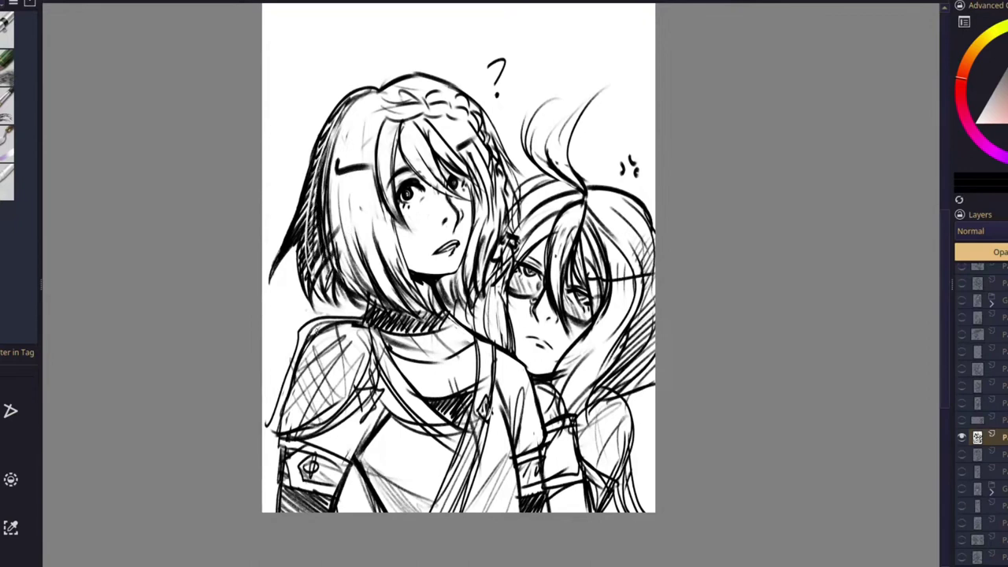
Step: Mirror the canvas horizontally, refine the shading around the second character's eyes and bangs, and restore the original orientation
{"action": "left_click_drag", "start_coordinate": [468, 188], "coordinate": [473, 205]}
{"action": "key", "text": "m"}
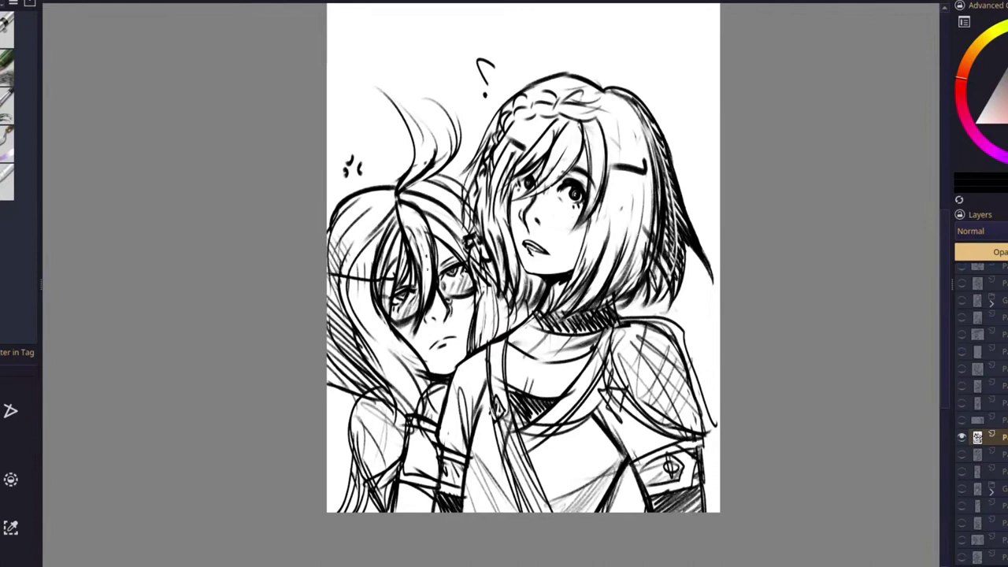
{"action": "left_click_drag", "start_coordinate": [433, 236], "coordinate": [457, 258]}
{"action": "left_click_drag", "start_coordinate": [464, 269], "coordinate": [472, 286]}
{"action": "mouse_move", "coordinate": [417, 293]}
{"action": "left_mouse_down"}
{"action": "mouse_move", "coordinate": [395, 320]}
{"action": "mouse_move", "coordinate": [414, 261]}
{"action": "left_mouse_up"}
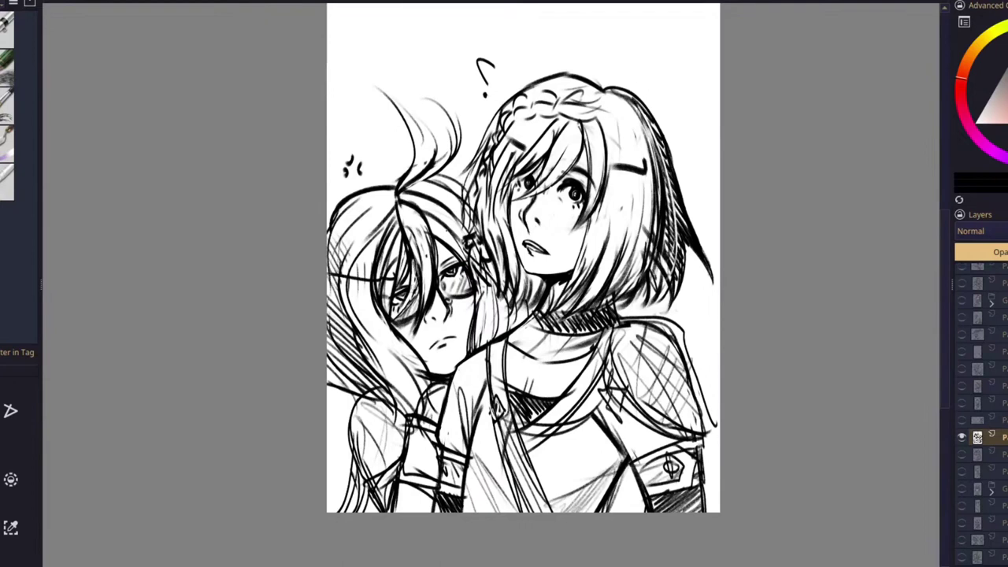
{"action": "key", "text": "m"}
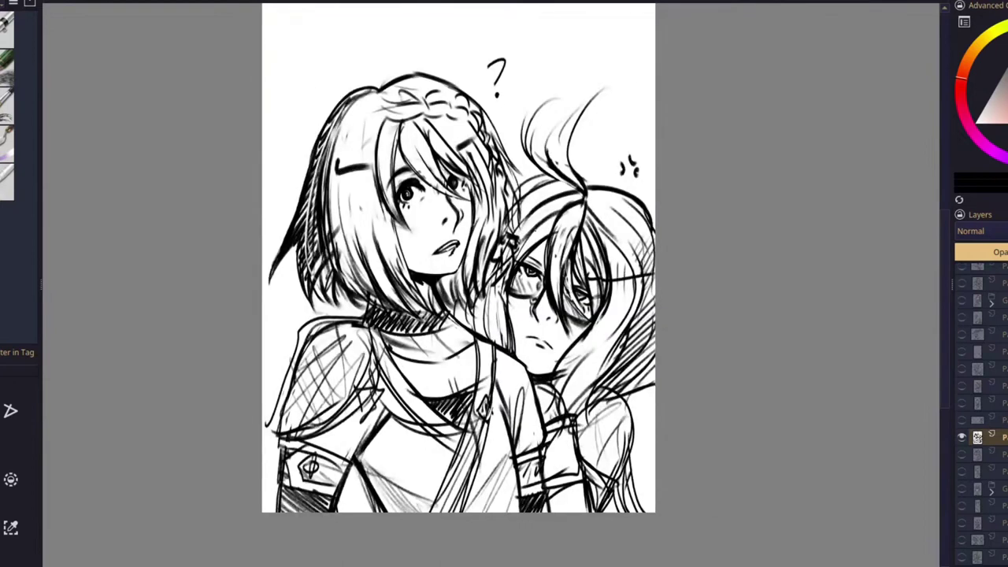
Step: Darken the lids and irises of the second character's eyes and the bang strand crossing the far eye
{"action": "mouse_move", "coordinate": [526, 275]}
{"action": "left_mouse_down"}
{"action": "mouse_move", "coordinate": [590, 299]}
{"action": "mouse_move", "coordinate": [580, 308]}
{"action": "left_mouse_up"}
{"action": "left_click_drag", "start_coordinate": [569, 261], "coordinate": [572, 302]}
{"action": "left_click_drag", "start_coordinate": [526, 265], "coordinate": [535, 281]}
{"action": "key", "text": "ctrl+z"}
{"action": "left_click_drag", "start_coordinate": [575, 292], "coordinate": [585, 300]}
{"action": "mouse_move", "coordinate": [531, 270]}
{"action": "left_mouse_down"}
{"action": "mouse_move", "coordinate": [543, 296]}
{"action": "mouse_move", "coordinate": [541, 288]}
{"action": "left_mouse_up"}
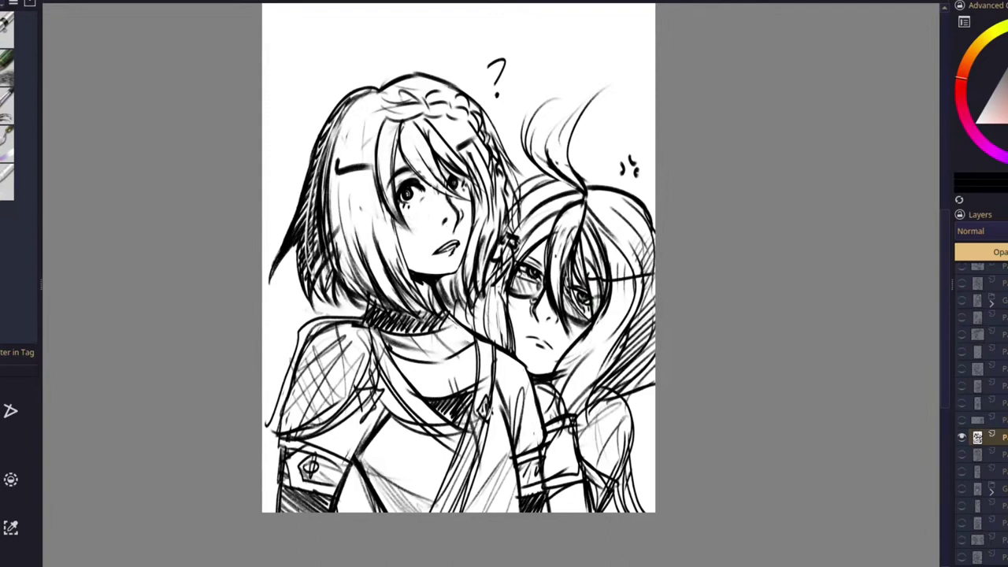
Step: Undo the last two strokes and touch up the shading around the second character's eyes with short dark strokes
{"action": "key", "text": "ctrl+z"}
{"action": "key", "text": "ctrl+z"}
{"action": "left_click_drag", "start_coordinate": [512, 289], "coordinate": [533, 299]}
{"action": "left_click_drag", "start_coordinate": [569, 317], "coordinate": [583, 325]}
{"action": "mouse_move", "coordinate": [526, 257]}
{"action": "left_mouse_down"}
{"action": "mouse_move", "coordinate": [545, 270]}
{"action": "mouse_move", "coordinate": [533, 258]}
{"action": "left_mouse_up"}
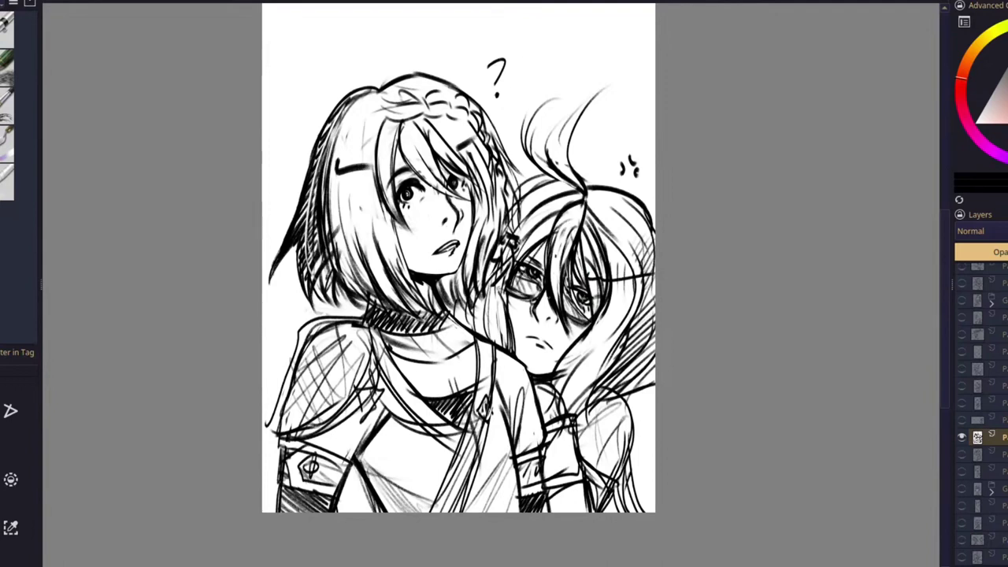
Step: Touch up the first character's hair clip, eyes and bangs, and close the shoulder guard's lower outer corner
{"action": "left_click_drag", "start_coordinate": [317, 162], "coordinate": [332, 169]}
{"action": "mouse_move", "coordinate": [399, 187]}
{"action": "left_mouse_down"}
{"action": "mouse_move", "coordinate": [414, 179]}
{"action": "mouse_move", "coordinate": [396, 193]}
{"action": "left_mouse_up"}
{"action": "left_click_drag", "start_coordinate": [453, 170], "coordinate": [442, 185]}
{"action": "left_click_drag", "start_coordinate": [404, 141], "coordinate": [447, 194]}
{"action": "left_click_drag", "start_coordinate": [410, 155], "coordinate": [450, 197]}
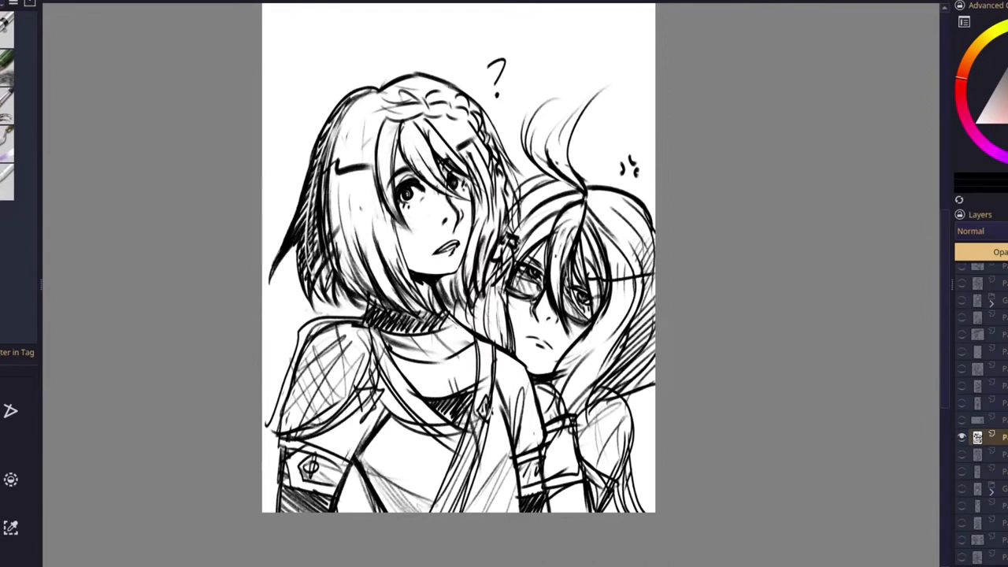
{"action": "left_click_drag", "start_coordinate": [266, 426], "coordinate": [279, 435]}
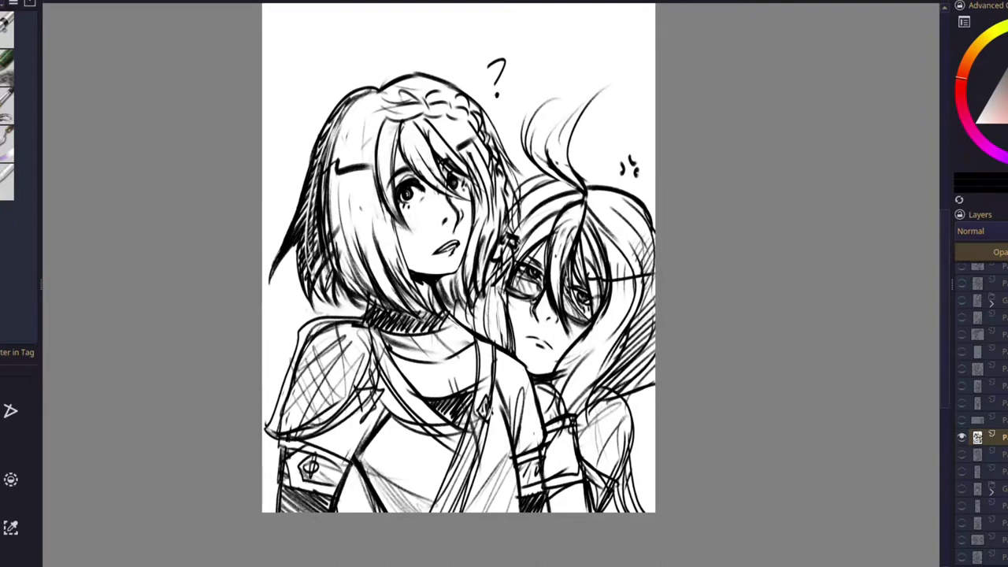
Step: Fill the first character's bangs and side hair with long dark strands running from the crown towards the ends
{"action": "mouse_move", "coordinate": [396, 118]}
{"action": "left_mouse_down"}
{"action": "mouse_move", "coordinate": [399, 128]}
{"action": "mouse_move", "coordinate": [415, 118]}
{"action": "mouse_move", "coordinate": [410, 163]}
{"action": "left_mouse_up"}
{"action": "mouse_move", "coordinate": [410, 110]}
{"action": "left_mouse_down"}
{"action": "mouse_move", "coordinate": [441, 156]}
{"action": "mouse_move", "coordinate": [446, 139]}
{"action": "mouse_move", "coordinate": [473, 172]}
{"action": "left_mouse_up"}
{"action": "left_click_drag", "start_coordinate": [447, 130], "coordinate": [475, 181]}
{"action": "left_click_drag", "start_coordinate": [391, 107], "coordinate": [369, 233]}
{"action": "left_click_drag", "start_coordinate": [363, 173], "coordinate": [385, 258]}
{"action": "left_click_drag", "start_coordinate": [389, 200], "coordinate": [411, 269]}
{"action": "left_click_drag", "start_coordinate": [357, 121], "coordinate": [361, 256]}
{"action": "left_click_drag", "start_coordinate": [356, 171], "coordinate": [389, 295]}
{"action": "left_click_drag", "start_coordinate": [477, 150], "coordinate": [485, 234]}
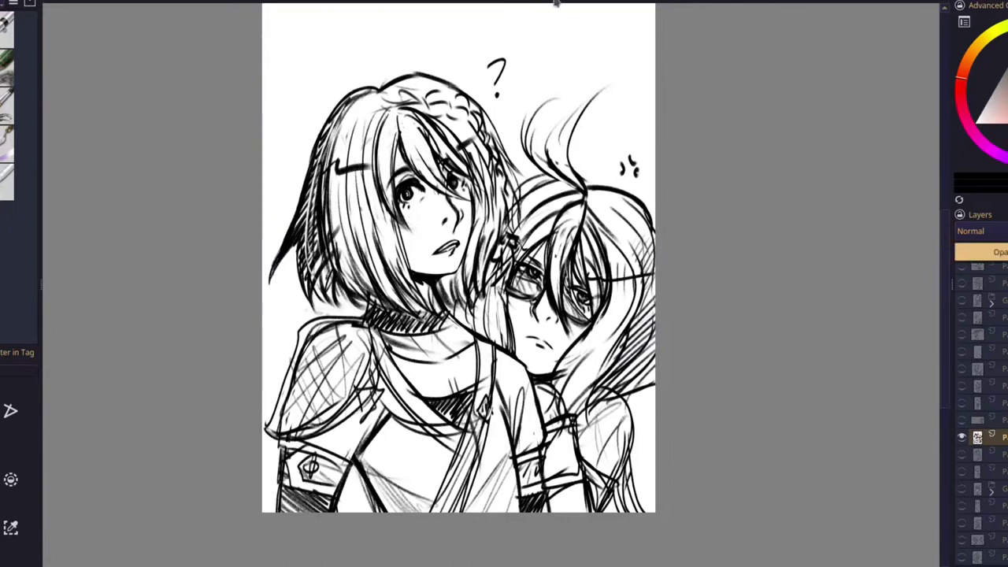
Step: Darken the segments of the braid across the top of the first character's head with bold curved strokes
{"action": "mouse_move", "coordinate": [412, 100]}
{"action": "left_mouse_down"}
{"action": "mouse_move", "coordinate": [396, 88]}
{"action": "mouse_move", "coordinate": [428, 106]}
{"action": "mouse_move", "coordinate": [412, 100]}
{"action": "left_mouse_up"}
{"action": "mouse_move", "coordinate": [408, 98]}
{"action": "left_mouse_down"}
{"action": "mouse_move", "coordinate": [426, 109]}
{"action": "mouse_move", "coordinate": [430, 91]}
{"action": "mouse_move", "coordinate": [450, 118]}
{"action": "mouse_move", "coordinate": [449, 102]}
{"action": "mouse_move", "coordinate": [465, 102]}
{"action": "left_mouse_up"}
{"action": "left_click_drag", "start_coordinate": [463, 112], "coordinate": [469, 125]}
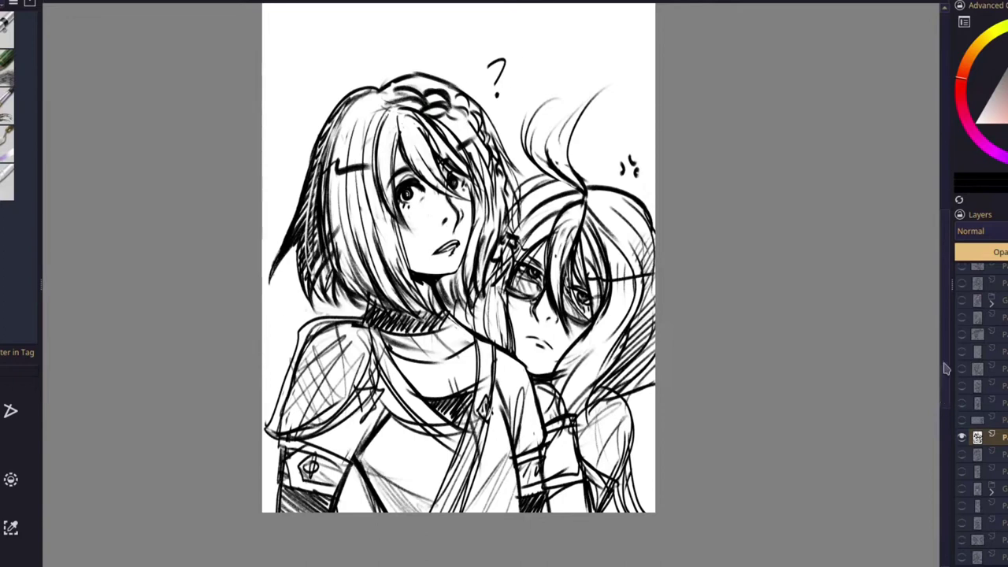
Step: Hide the two-character sketch to view the chibi drawing on the layer above, and restore the original layer visibility
{"action": "left_click", "coordinate": [961, 437]}
{"action": "left_click", "coordinate": [961, 420]}
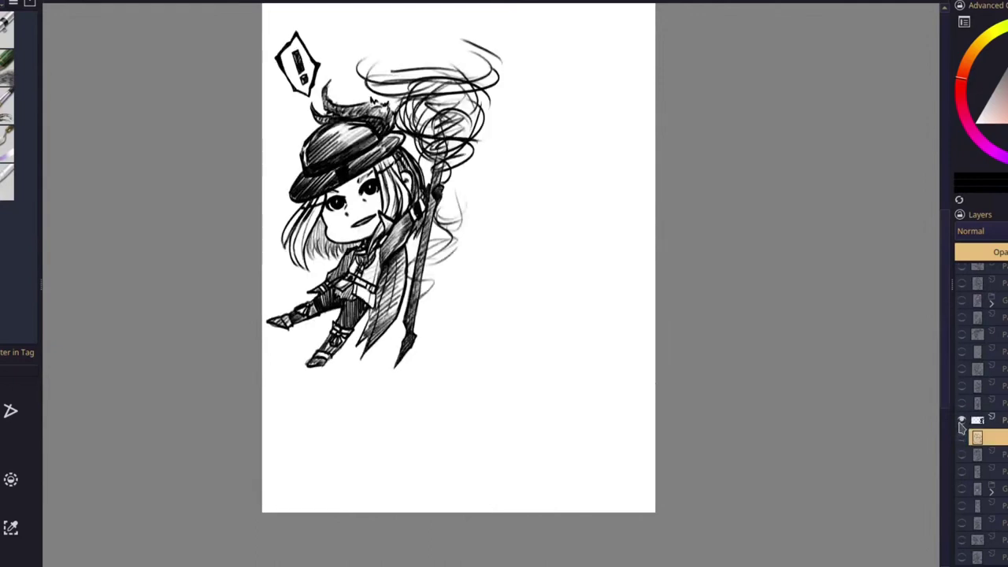
{"action": "left_click", "coordinate": [962, 421]}
{"action": "left_click", "coordinate": [961, 437]}
Step: Strengthen the second character's hair strands framing the face and darken the collar just below the chin
{"action": "left_click_drag", "start_coordinate": [841, 445], "coordinate": [824, 463]}
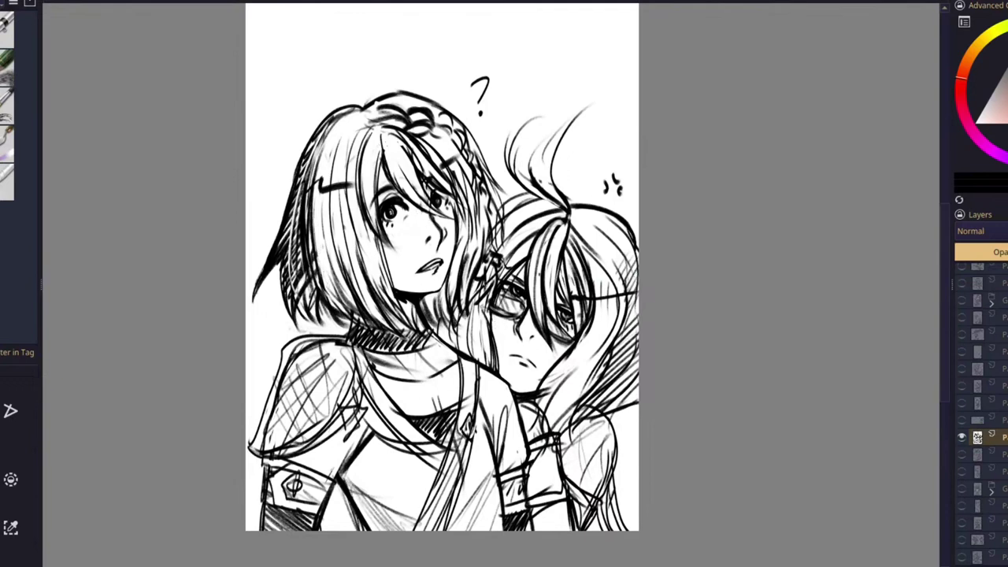
{"action": "left_click_drag", "start_coordinate": [486, 316], "coordinate": [497, 364]}
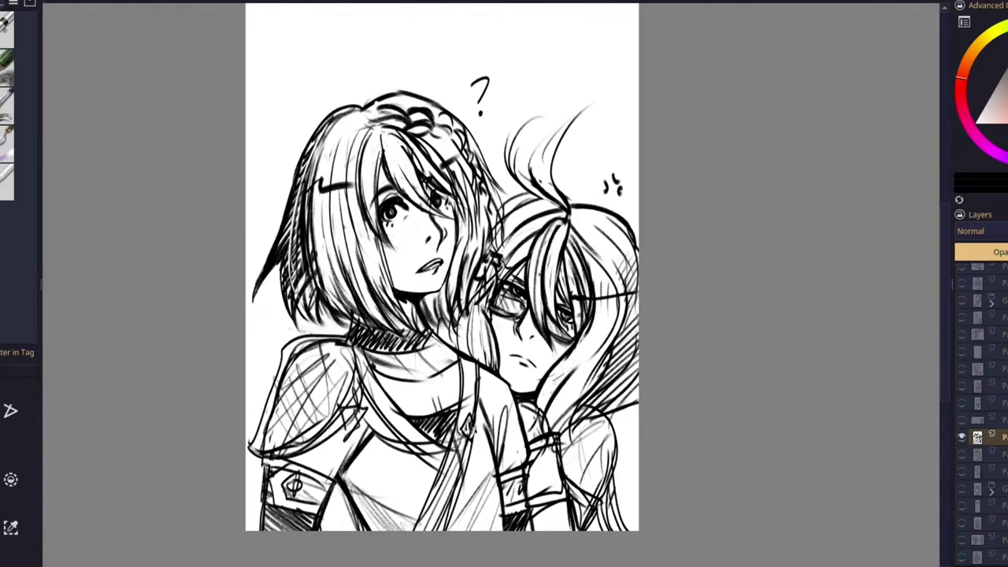
{"action": "mouse_move", "coordinate": [531, 413]}
{"action": "left_mouse_down"}
{"action": "mouse_move", "coordinate": [535, 431]}
{"action": "mouse_move", "coordinate": [540, 416]}
{"action": "left_mouse_up"}
Step: Thicken the first character's torso edge beside the near arm, from the underarm down, and start the armband's inner edge
{"action": "left_click_drag", "start_coordinate": [338, 481], "coordinate": [352, 530]}
{"action": "mouse_move", "coordinate": [349, 464]}
{"action": "left_mouse_down"}
{"action": "mouse_move", "coordinate": [341, 484]}
{"action": "mouse_move", "coordinate": [364, 438]}
{"action": "mouse_move", "coordinate": [341, 474]}
{"action": "left_mouse_up"}
{"action": "left_click_drag", "start_coordinate": [340, 476], "coordinate": [324, 508]}
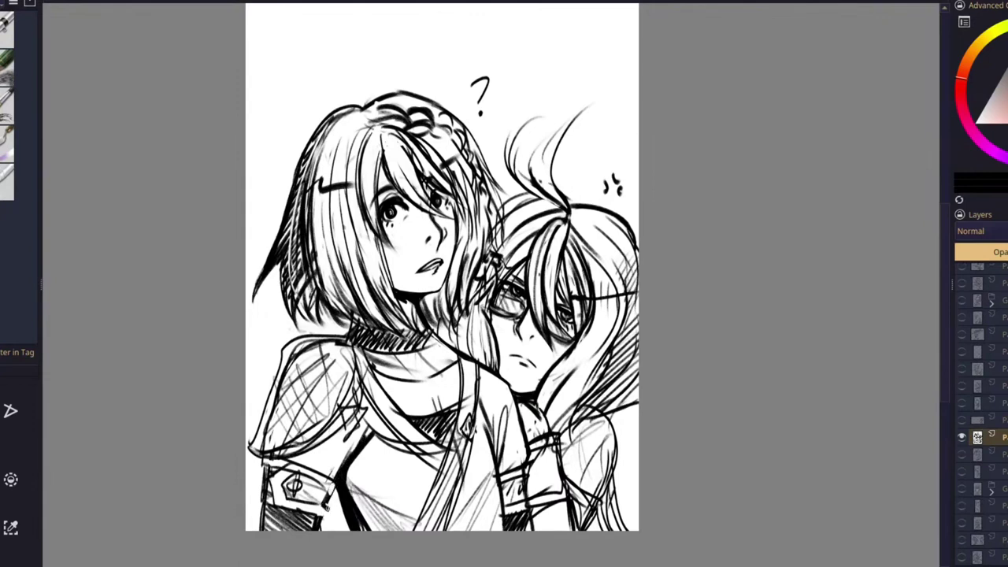
Step: Outline the first character's near armband with bold lines along its borders and extend the arm's edge below it
{"action": "mouse_move", "coordinate": [333, 497]}
{"action": "left_mouse_down"}
{"action": "mouse_move", "coordinate": [293, 473]}
{"action": "mouse_move", "coordinate": [264, 473]}
{"action": "mouse_move", "coordinate": [264, 500]}
{"action": "left_mouse_up"}
{"action": "left_click_drag", "start_coordinate": [270, 460], "coordinate": [263, 498]}
{"action": "left_click_drag", "start_coordinate": [262, 500], "coordinate": [274, 489]}
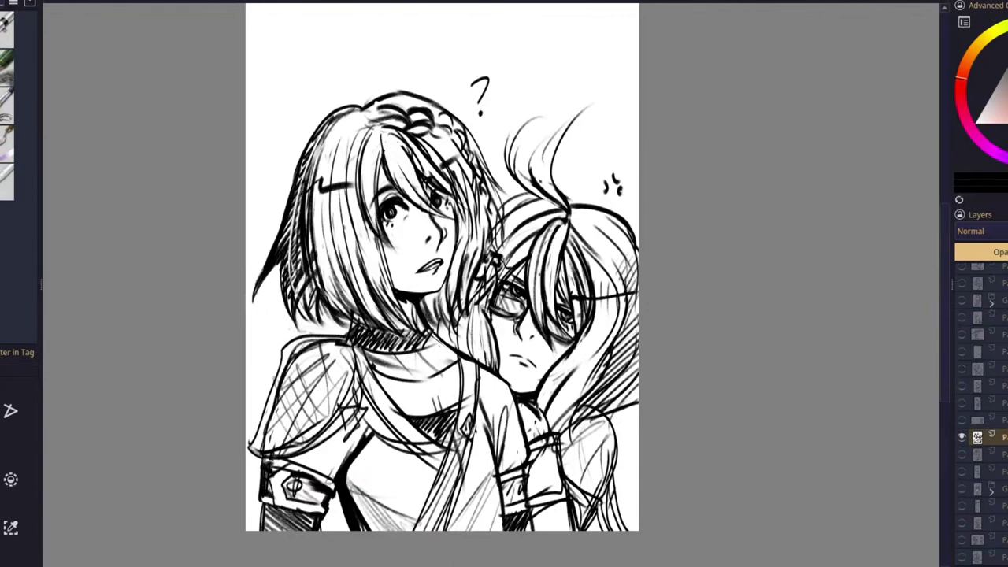
{"action": "left_click_drag", "start_coordinate": [324, 518], "coordinate": [321, 531]}
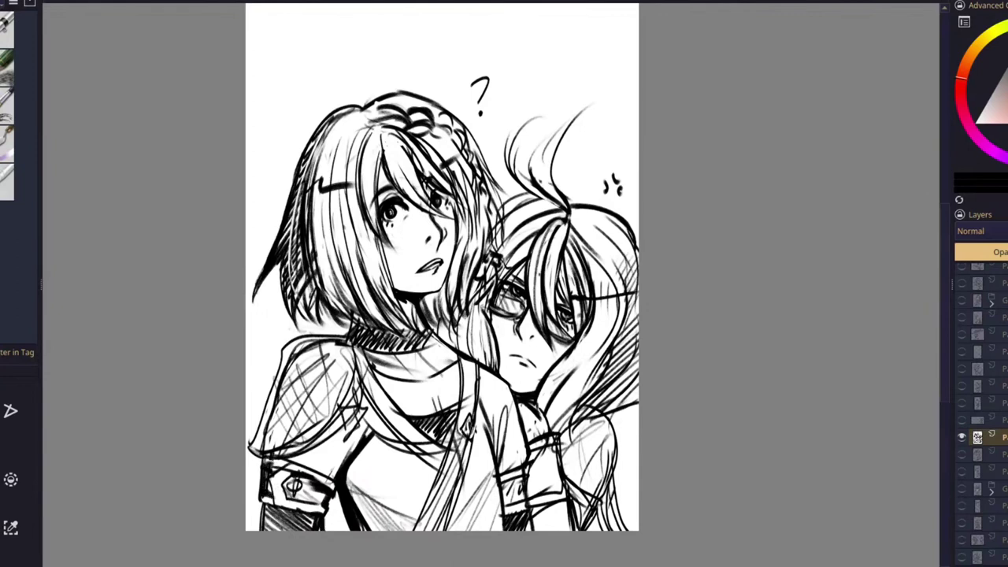